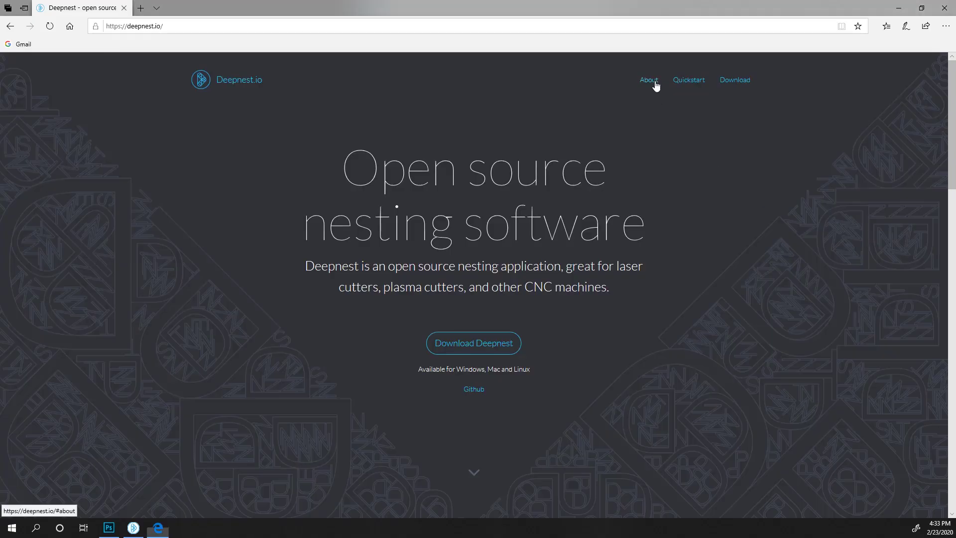
Go to the About section of the Deepnest website
{"action": "left_click", "coordinate": [649, 80]}
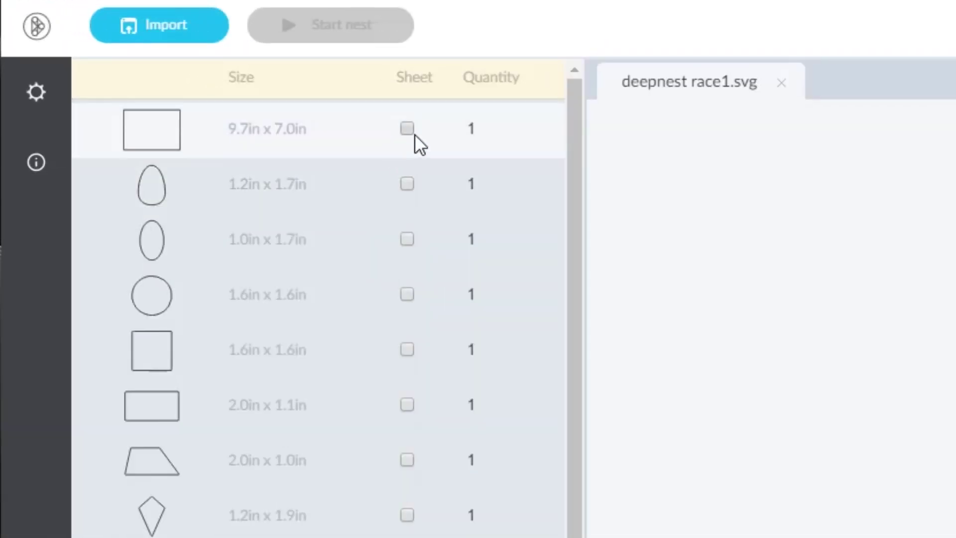
Mark the 9.7in x 7.0in rectangle as the sheet and open the part rotations setting for editing
{"action": "left_click", "coordinate": [176, 69]}
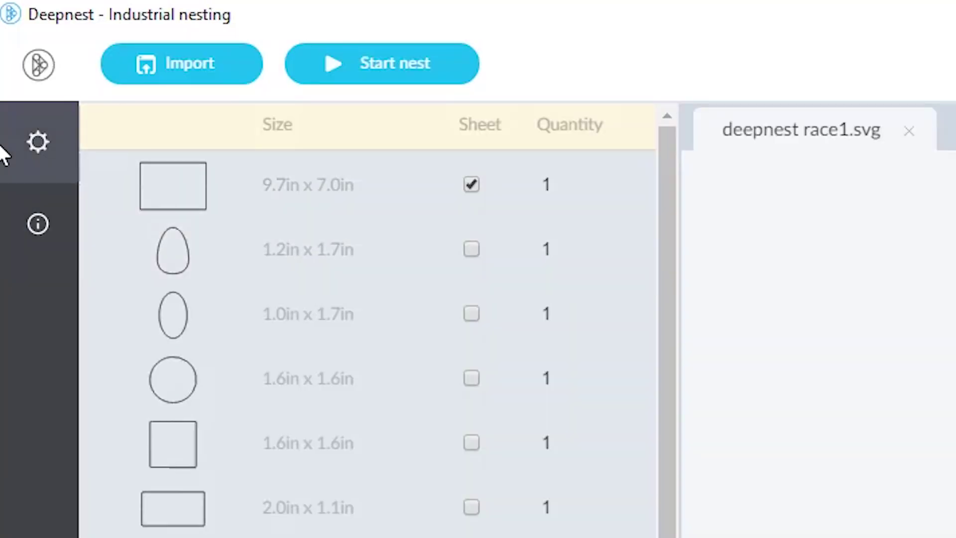
{"action": "left_click", "coordinate": [46, 145]}
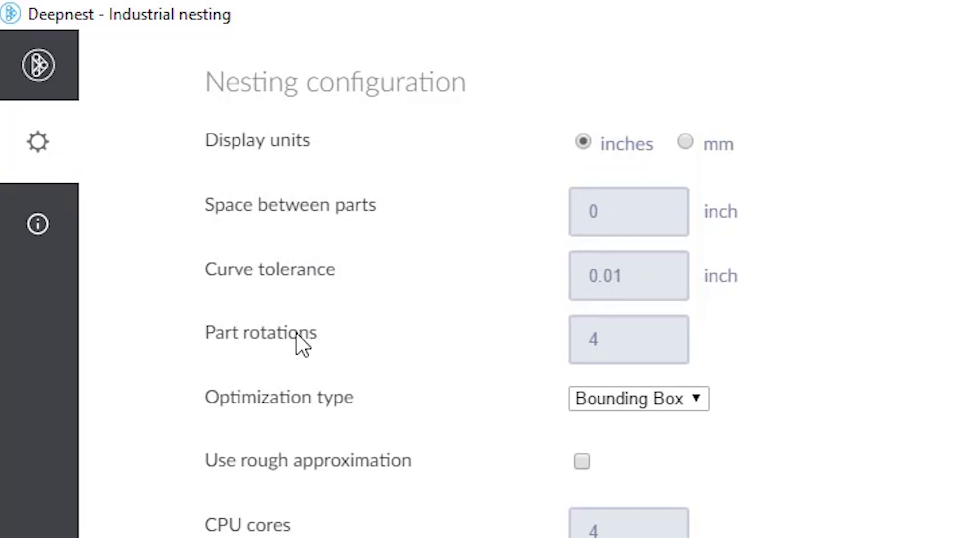
{"action": "left_click", "coordinate": [615, 351]}
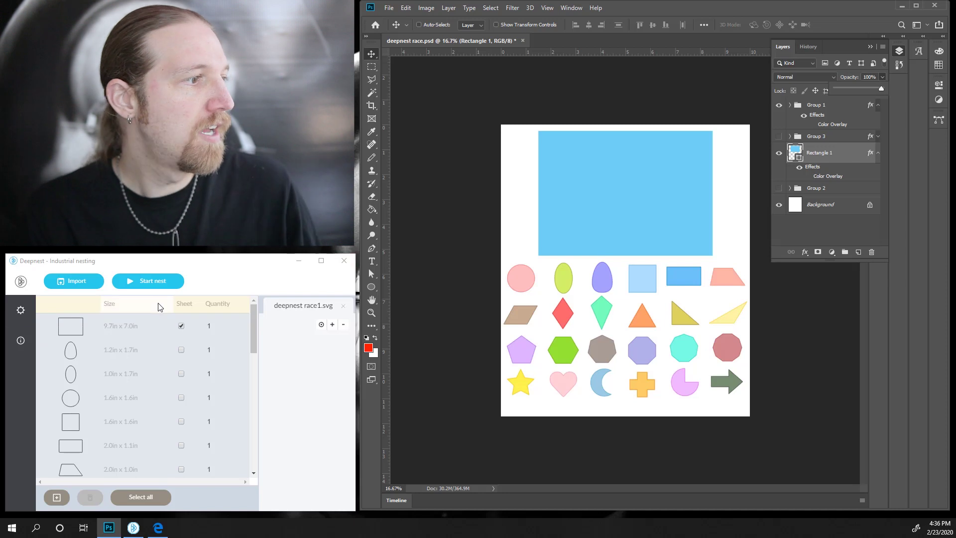
Start the nest, and in Photoshop move the pink circle and the green ellipse onto the blue sheet
{"action": "left_click", "coordinate": [149, 281]}
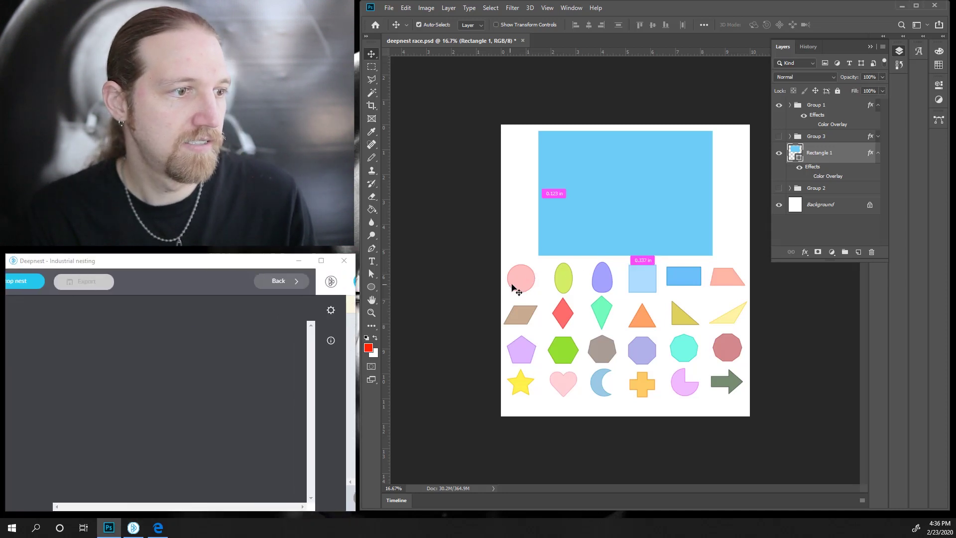
{"action": "left_click_drag", "start_coordinate": [518, 288], "coordinate": [568, 167]}
{"action": "left_click_drag", "start_coordinate": [563, 277], "coordinate": [599, 160]}
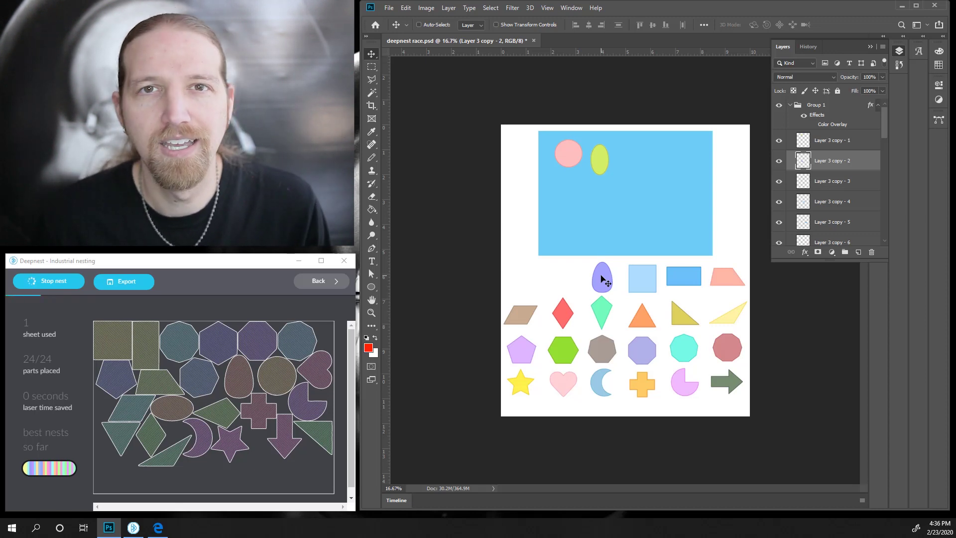
Return to Deepnest's parts list and set the quantity of the egg, ellipse, circle and square to 2
{"action": "left_click", "coordinate": [319, 280]}
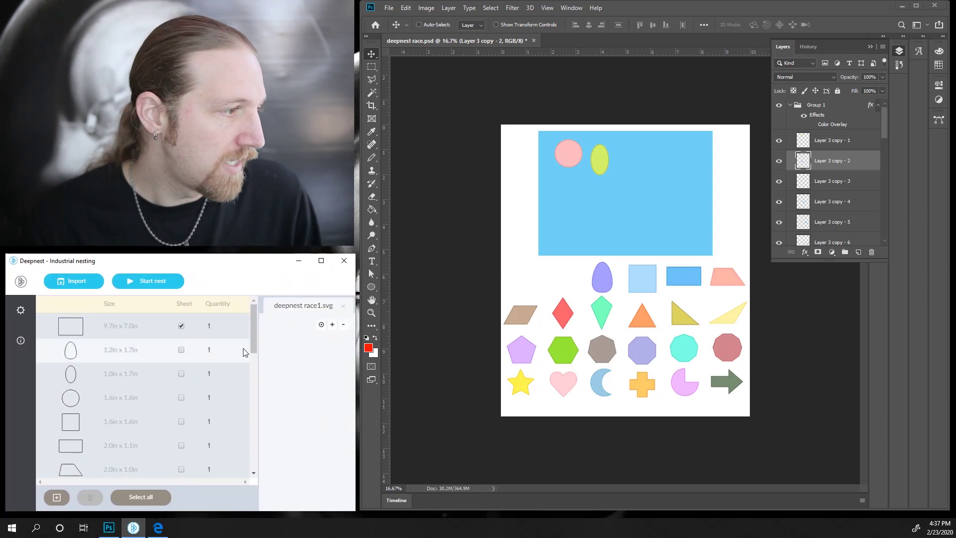
{"action": "left_click", "coordinate": [220, 347]}
{"action": "left_click", "coordinate": [539, 172]}
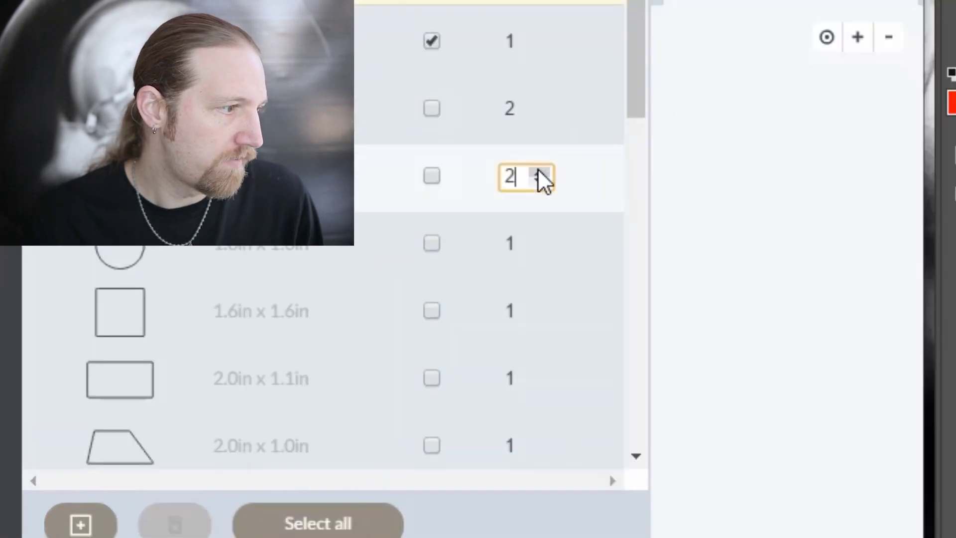
{"action": "left_click", "coordinate": [539, 239]}
{"action": "left_click", "coordinate": [540, 307]}
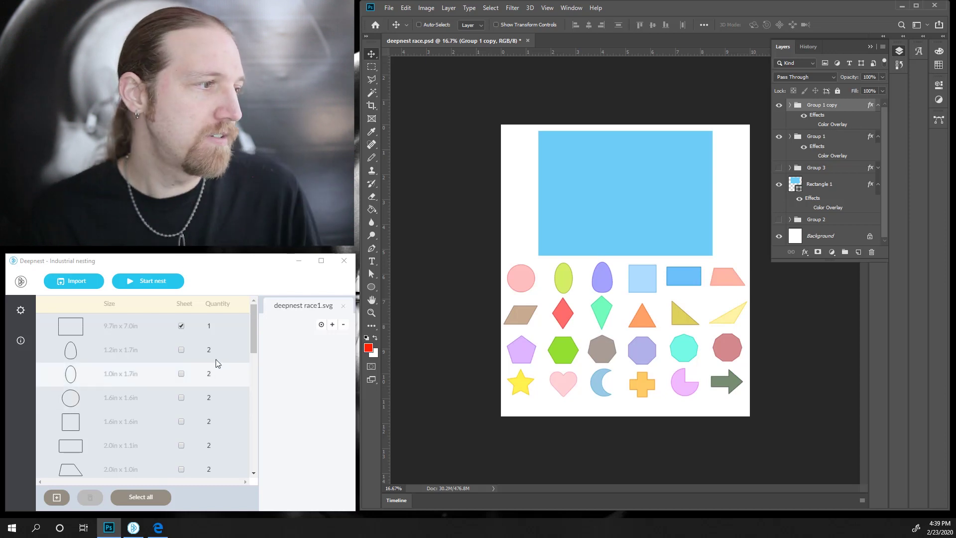
Start the nest again, and in Photoshop move a pink circle, two green ellipses and a purple egg onto the blue sheet
{"action": "left_click", "coordinate": [161, 285]}
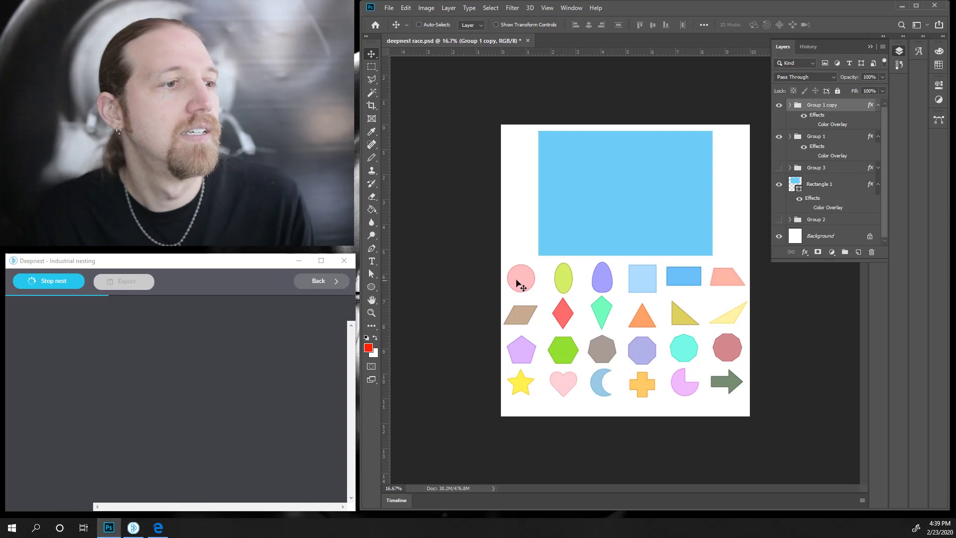
{"action": "left_click_drag", "start_coordinate": [520, 285], "coordinate": [555, 149]}
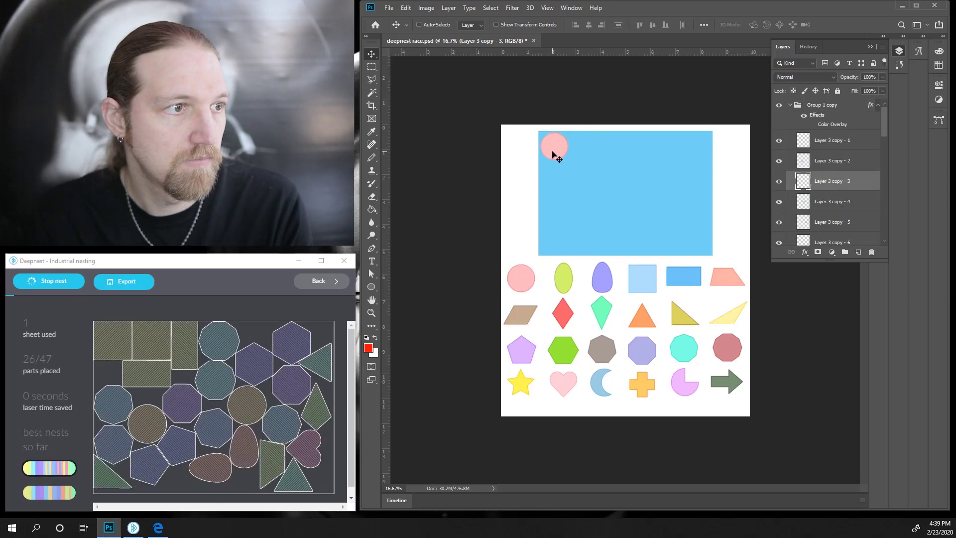
{"action": "left_click_drag", "start_coordinate": [564, 282], "coordinate": [581, 159]}
{"action": "left_click_drag", "start_coordinate": [564, 286], "coordinate": [602, 158]}
{"action": "left_click_drag", "start_coordinate": [602, 288], "coordinate": [623, 157]}
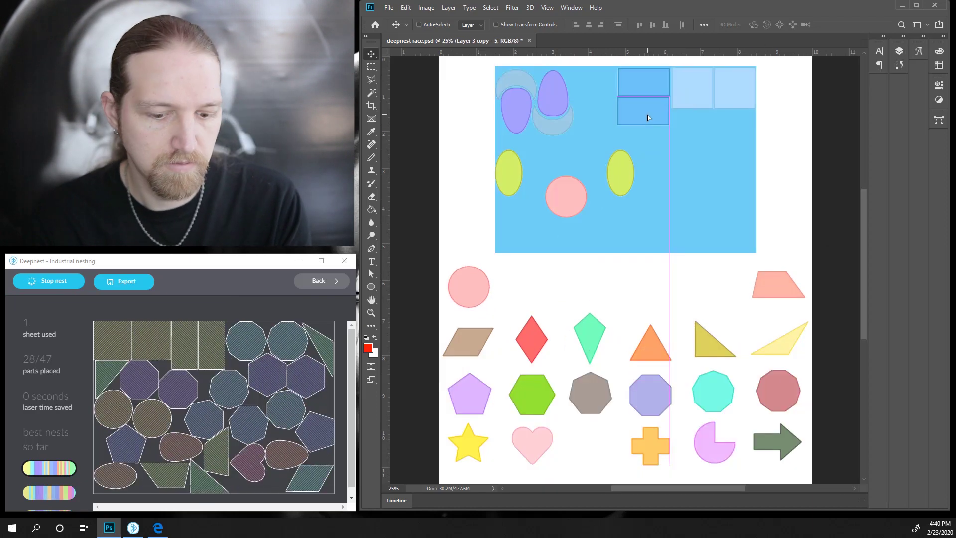
Align the second blue rectangle below the first, and flip one yellow right triangle both ways to pair it with its twin
{"action": "left_click_drag", "start_coordinate": [646, 115], "coordinate": [647, 124]}
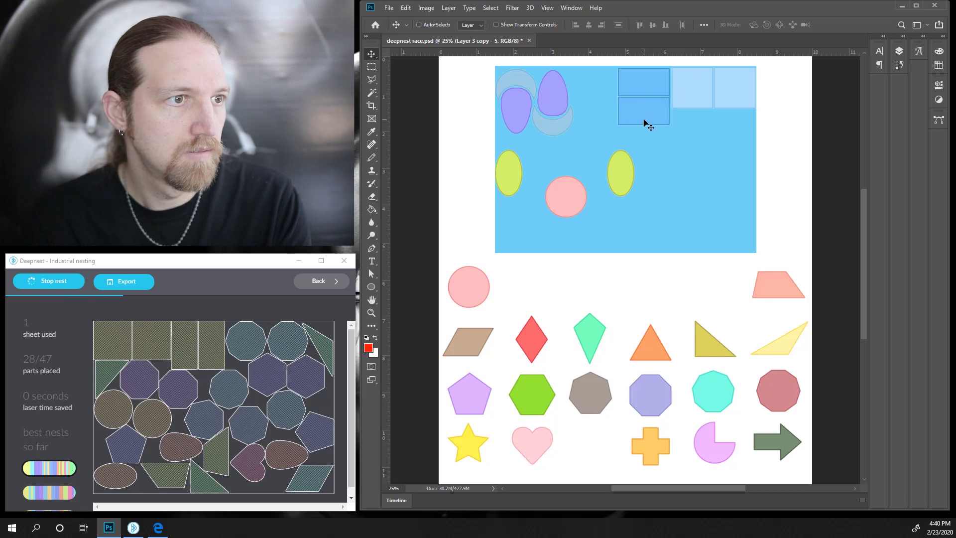
{"action": "left_click", "coordinate": [709, 338], "text": "ctrl"}
{"action": "left_click_drag", "start_coordinate": [705, 348], "coordinate": [642, 193]}
{"action": "key", "text": "ctrl+t"}
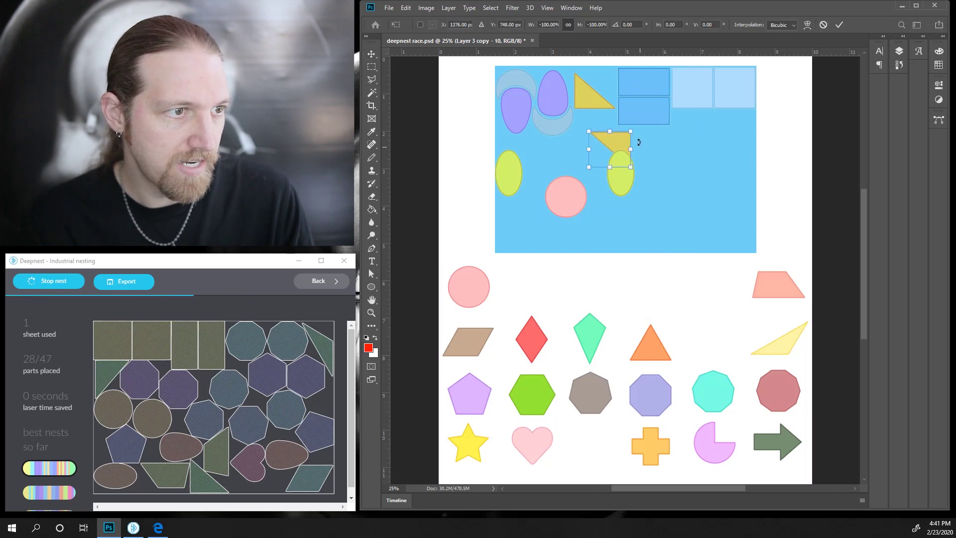
{"action": "left_click_drag", "start_coordinate": [626, 142], "coordinate": [605, 82]}
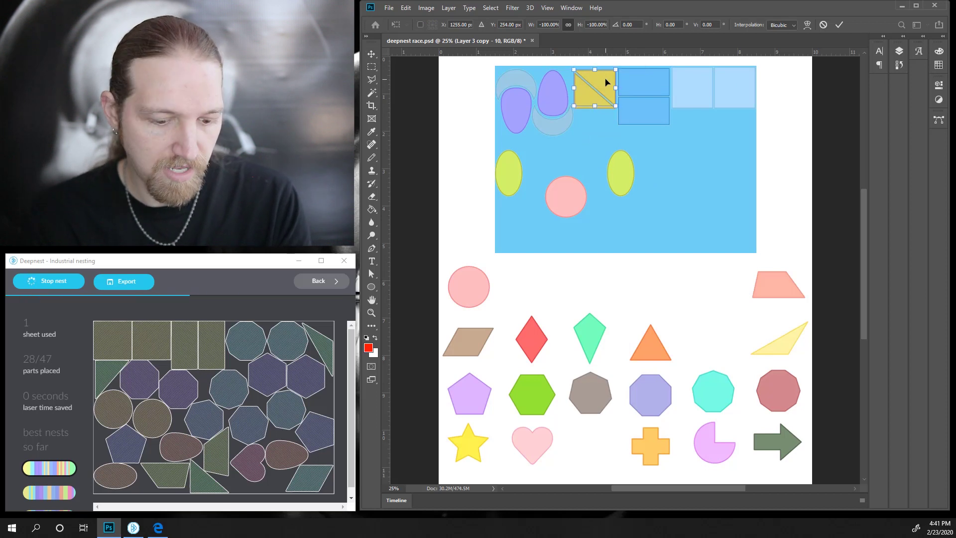
{"action": "key", "text": "Return"}
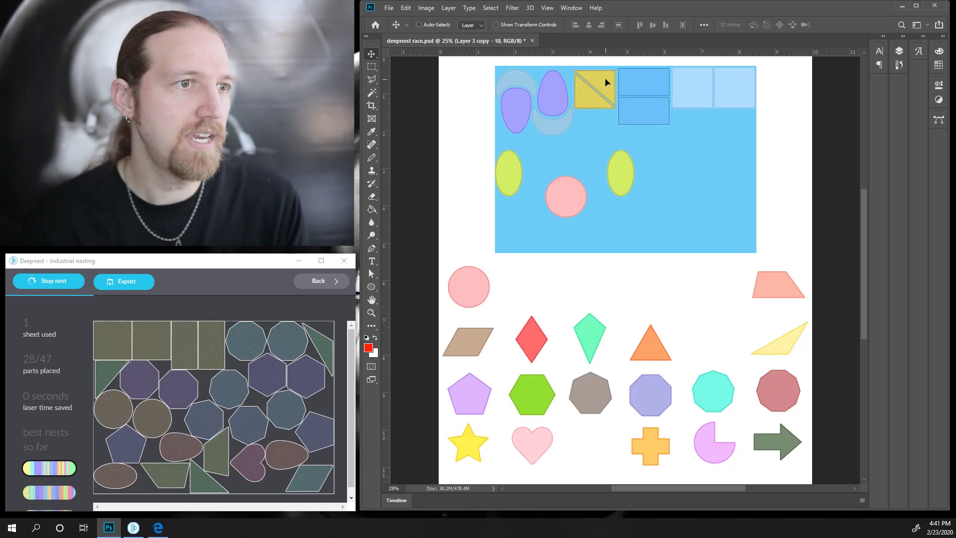
Close up the pair of yellow right triangles and nudge it against the sheet's upper edge
{"action": "left_click_drag", "start_coordinate": [606, 82], "coordinate": [609, 80]}
{"action": "key", "text": "ctrl"}
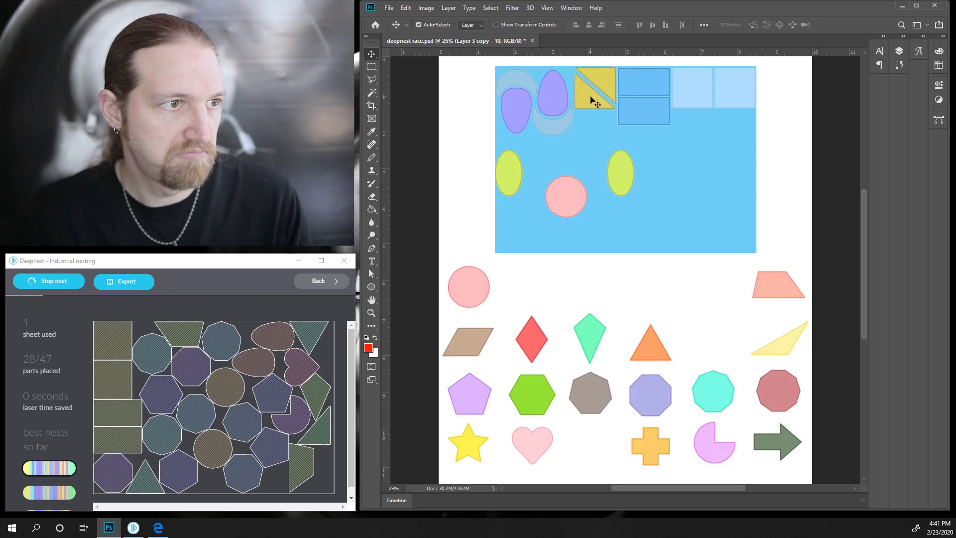
{"action": "key", "text": "shift+Up"}
{"action": "key", "text": "shift+Up"}
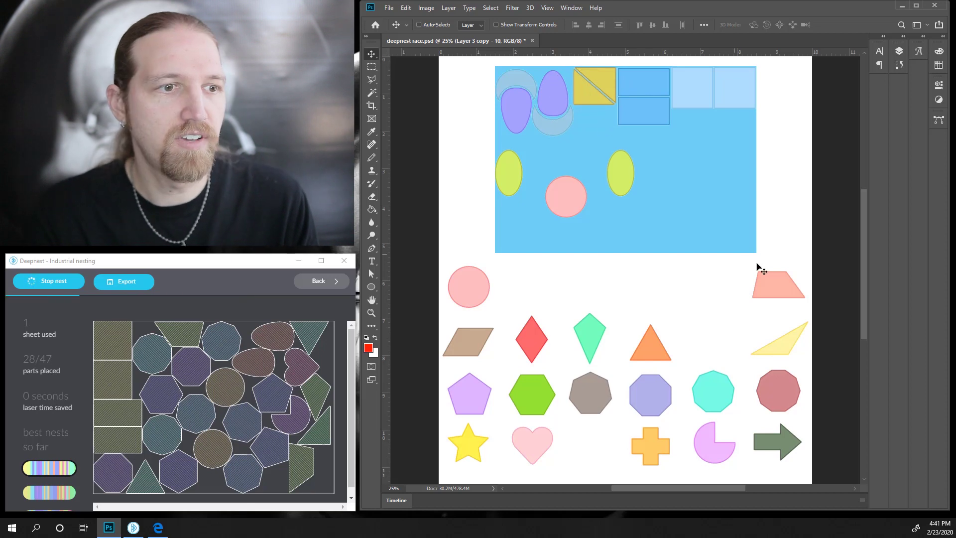
Place the two pink trapezoids in the sheet's lower-left corner, turning one over so they interlock
{"action": "left_click_drag", "start_coordinate": [767, 281], "coordinate": [565, 197]}
{"action": "key", "text": "ctrl+t"}
{"action": "key", "text": "Return"}
{"action": "left_click_drag", "start_coordinate": [622, 243], "coordinate": [570, 238]}
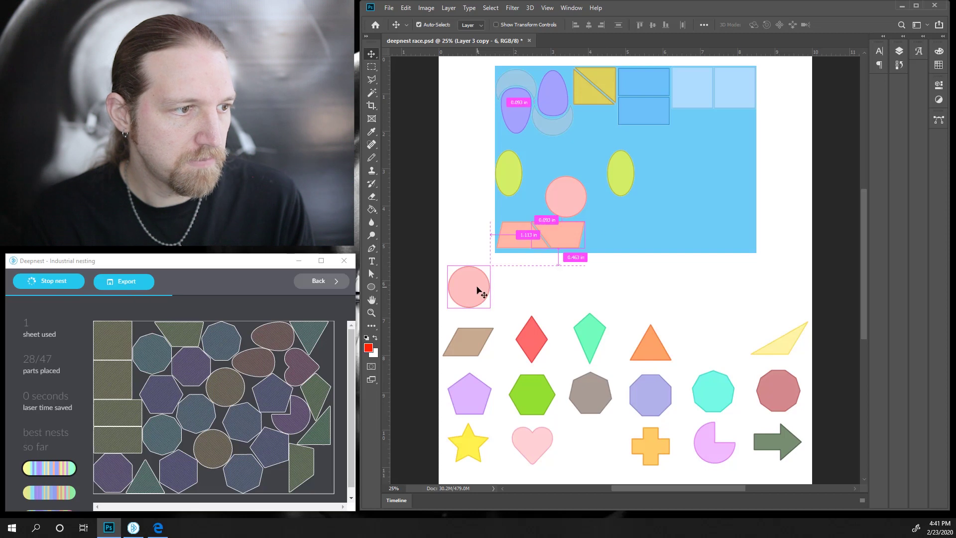
Place a pink circle, pale yellow triangle, orange cross, brown parallelogram and green hexagon in free areas of the blue sheet
{"action": "left_click_drag", "start_coordinate": [478, 299], "coordinate": [738, 142]}
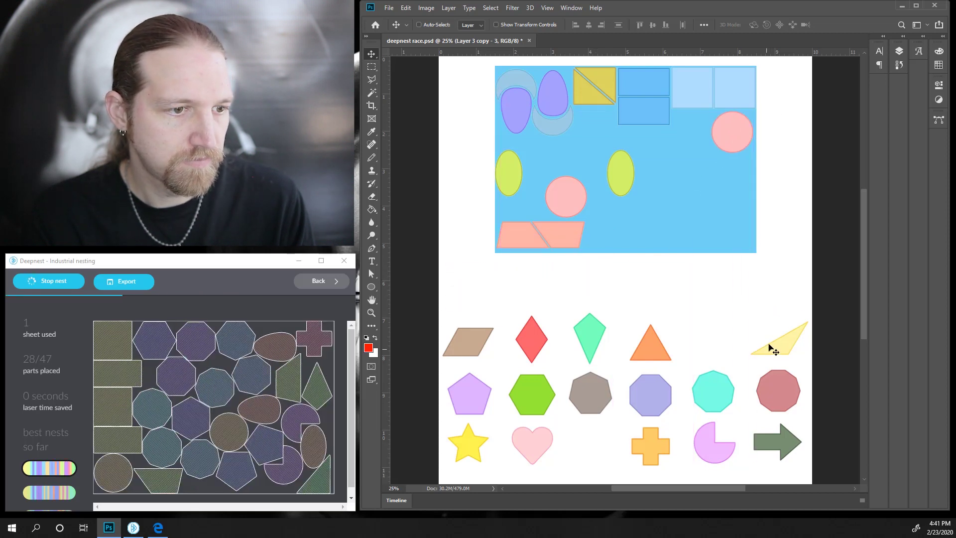
{"action": "left_click_drag", "start_coordinate": [770, 342], "coordinate": [543, 178]}
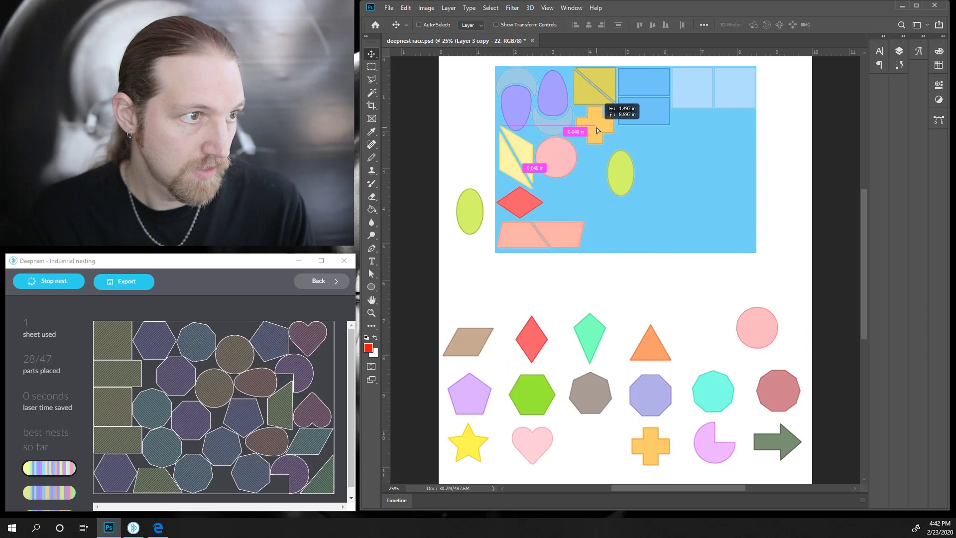
{"action": "left_click_drag", "start_coordinate": [598, 124], "coordinate": [595, 124]}
{"action": "left_click_drag", "start_coordinate": [463, 345], "coordinate": [551, 213]}
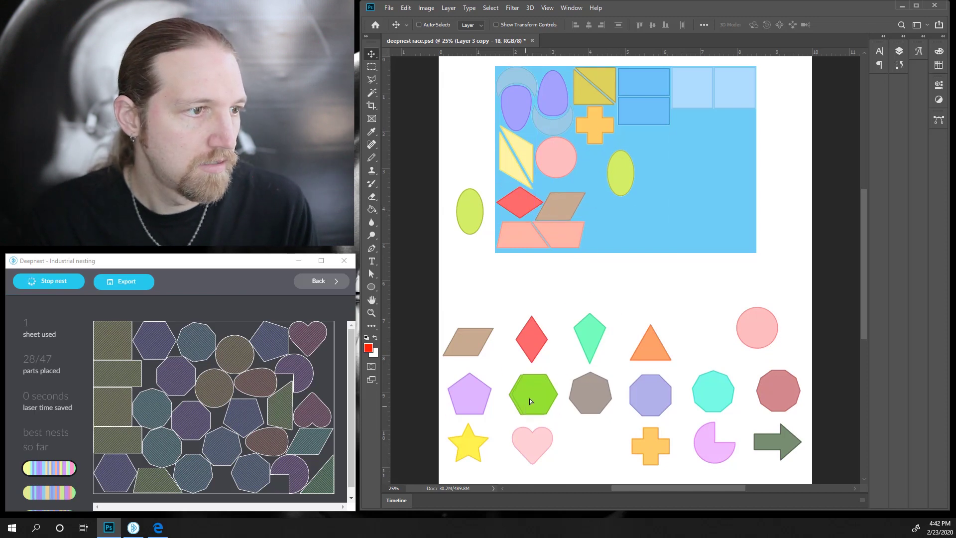
{"action": "left_click_drag", "start_coordinate": [527, 406], "coordinate": [641, 161]}
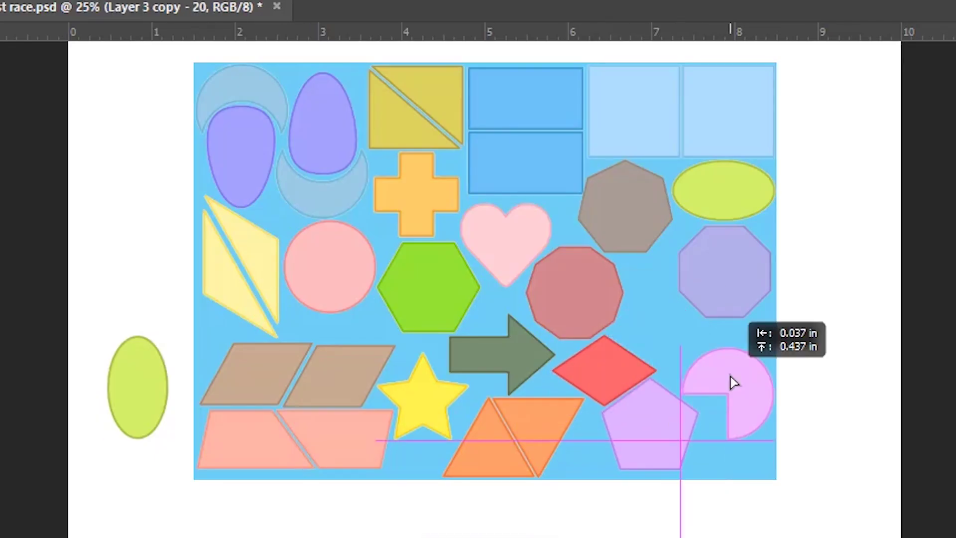
Rearrange the shapes on the sheet, removing the green hexagon and fitting in both red rhombuses, both green kites and a second arrow
{"action": "left_click_drag", "start_coordinate": [589, 339], "coordinate": [679, 206]}
{"action": "left_click_drag", "start_coordinate": [650, 343], "coordinate": [616, 190]}
{"action": "left_click_drag", "start_coordinate": [428, 503], "coordinate": [433, 259]}
{"action": "left_click_drag", "start_coordinate": [527, 497], "coordinate": [544, 358]}
{"action": "left_click_drag", "start_coordinate": [725, 271], "coordinate": [619, 405]}
{"action": "left_click_drag", "start_coordinate": [722, 426], "coordinate": [654, 458]}
{"action": "left_click_drag", "start_coordinate": [812, 503], "coordinate": [726, 269]}
{"action": "left_click_drag", "start_coordinate": [423, 363], "coordinate": [666, 288]}
{"action": "left_click_drag", "start_coordinate": [344, 328], "coordinate": [331, 349]}
{"action": "left_click_drag", "start_coordinate": [343, 378], "coordinate": [393, 321]}
{"action": "left_click_drag", "start_coordinate": [498, 502], "coordinate": [485, 321]}
{"action": "left_click_drag", "start_coordinate": [592, 366], "coordinate": [780, 365]}
{"action": "left_click_drag", "start_coordinate": [619, 413], "coordinate": [642, 376]}
{"action": "left_click_drag", "start_coordinate": [727, 418], "coordinate": [523, 363]}
{"action": "left_click_drag", "start_coordinate": [654, 458], "coordinate": [736, 438]}
{"action": "left_click_drag", "start_coordinate": [647, 523], "coordinate": [427, 379]}
{"action": "left_click_drag", "start_coordinate": [448, 528], "coordinate": [459, 442]}
{"action": "left_click_drag", "start_coordinate": [580, 528], "coordinate": [580, 438]}
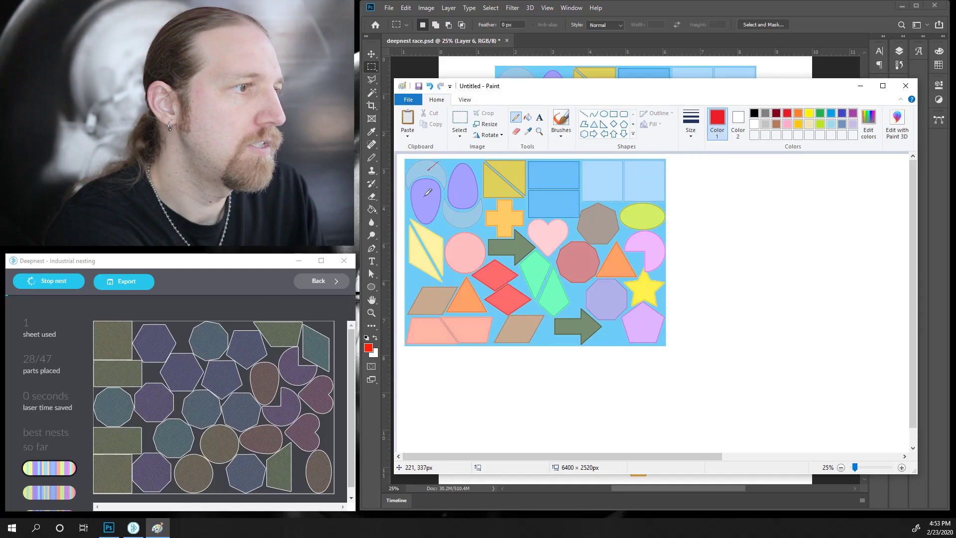
In Paint, mark each nested shape in the pasted layout with a red pencil stroke to count them
{"action": "left_click_drag", "start_coordinate": [424, 197], "coordinate": [431, 190]}
{"action": "left_click_drag", "start_coordinate": [460, 191], "coordinate": [468, 185]}
{"action": "mouse_move", "coordinate": [462, 221]}
{"action": "left_mouse_down"}
{"action": "mouse_move", "coordinate": [517, 168]}
{"action": "mouse_move", "coordinate": [552, 169]}
{"action": "left_mouse_up"}
{"action": "left_click_drag", "start_coordinate": [552, 208], "coordinate": [559, 201]}
{"action": "left_click_drag", "start_coordinate": [594, 187], "coordinate": [601, 178]}
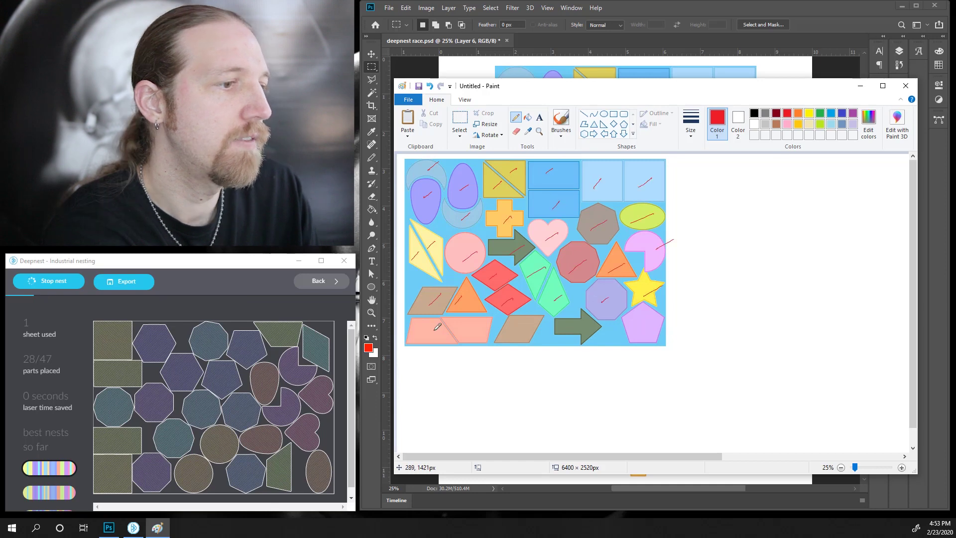
{"action": "left_click_drag", "start_coordinate": [632, 223], "coordinate": [653, 213]}
{"action": "left_click_drag", "start_coordinate": [545, 240], "coordinate": [557, 232]}
{"action": "left_click_drag", "start_coordinate": [642, 296], "coordinate": [662, 284]}
{"action": "left_click_drag", "start_coordinate": [417, 347], "coordinate": [433, 331]}
{"action": "mouse_move", "coordinate": [460, 353]}
{"action": "left_mouse_down"}
{"action": "mouse_move", "coordinate": [473, 331]}
{"action": "mouse_move", "coordinate": [521, 331]}
{"action": "left_mouse_up"}
{"action": "left_click_drag", "start_coordinate": [554, 360], "coordinate": [589, 326]}
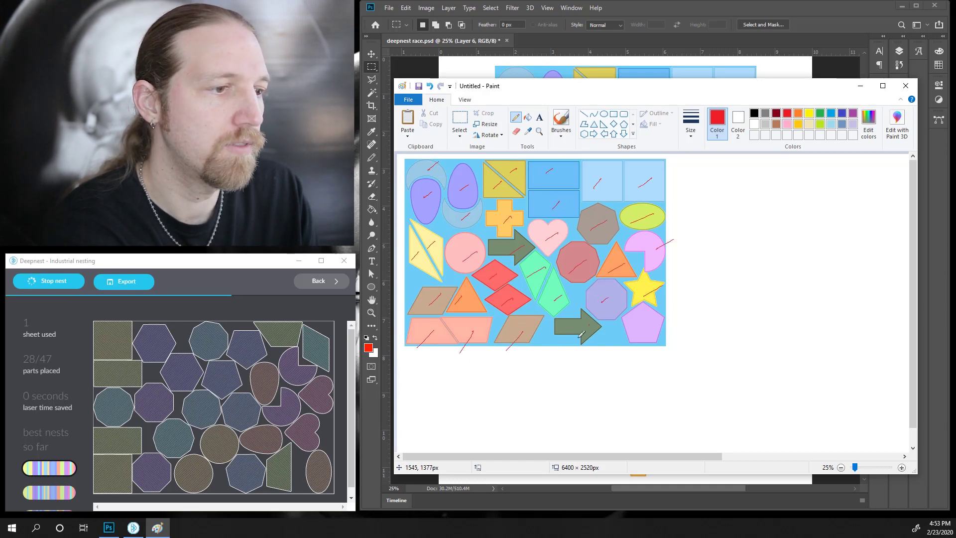
{"action": "left_click_drag", "start_coordinate": [646, 322], "coordinate": [568, 361]}
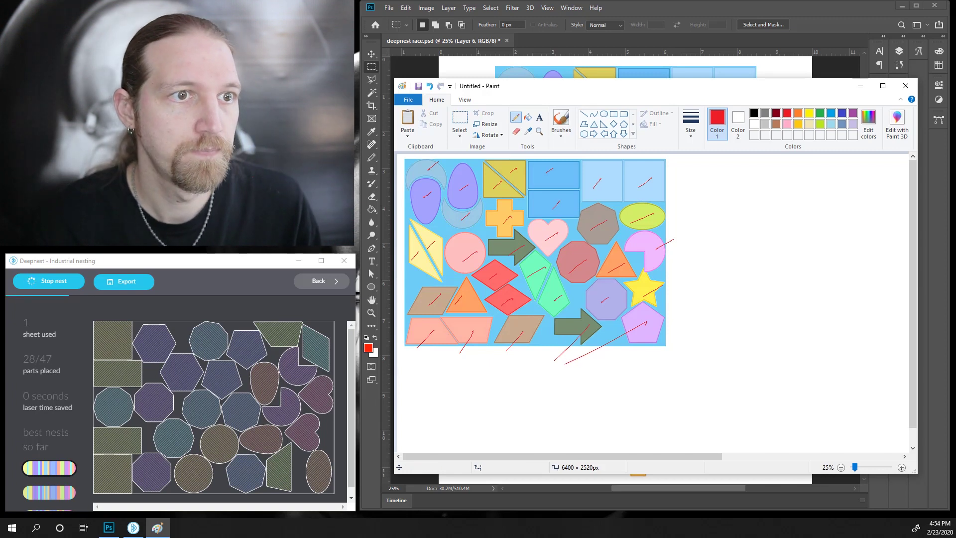
Minimize Paint to return to Photoshop, and clear the rectangular selection to resume moving shapes
{"action": "left_click", "coordinate": [860, 88]}
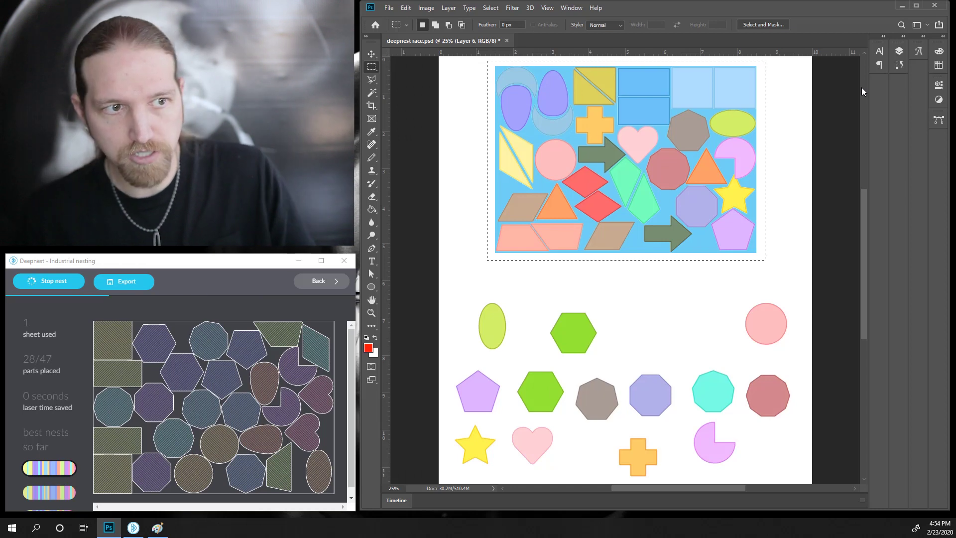
{"action": "key", "text": "ctrl+d"}
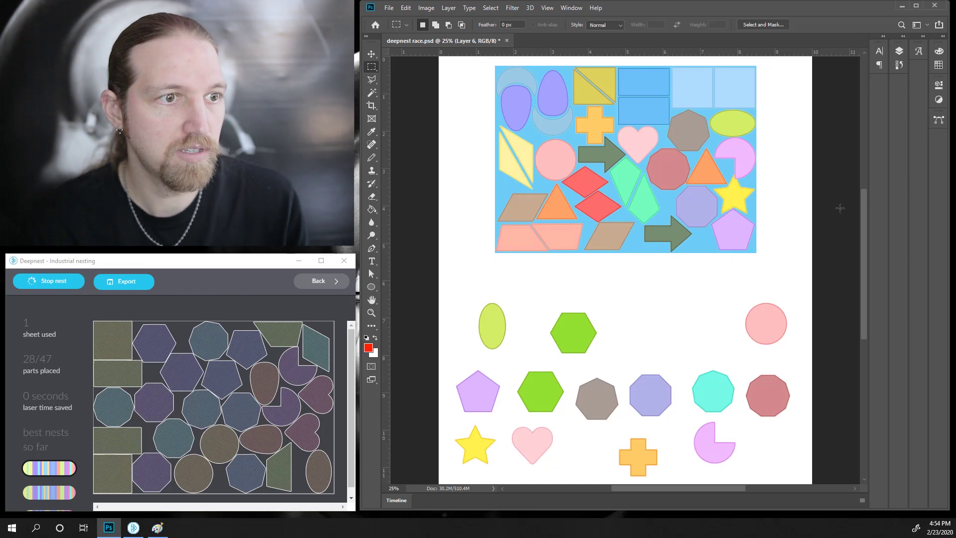
{"action": "left_click", "coordinate": [371, 54]}
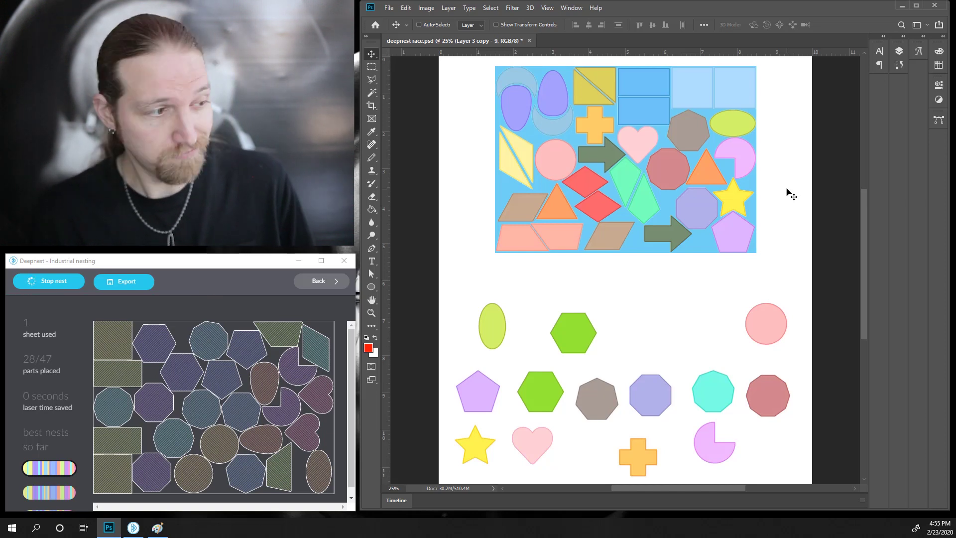
Stop the running nest in Deepnest and set the part rotations to 16
{"action": "left_click", "coordinate": [76, 283]}
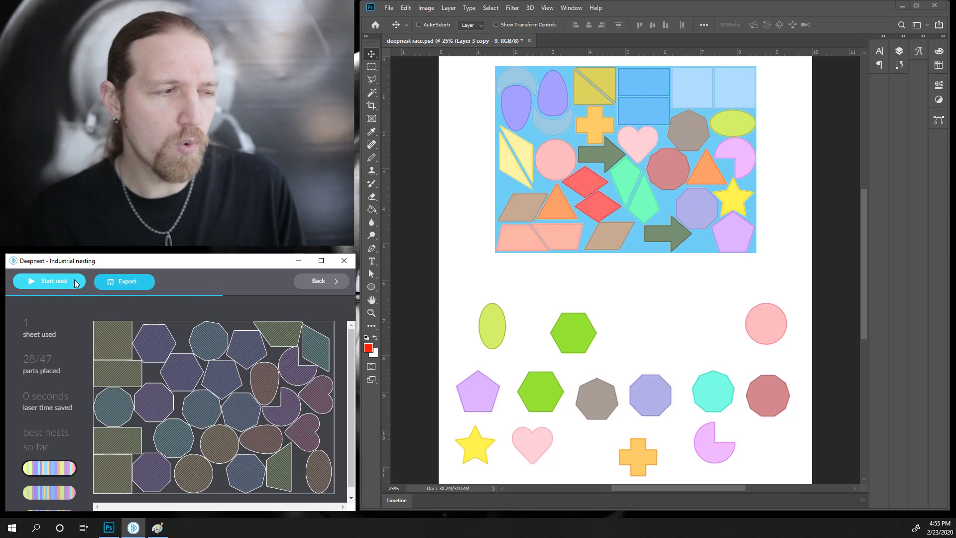
{"action": "left_click", "coordinate": [23, 308]}
{"action": "left_click", "coordinate": [142, 381]}
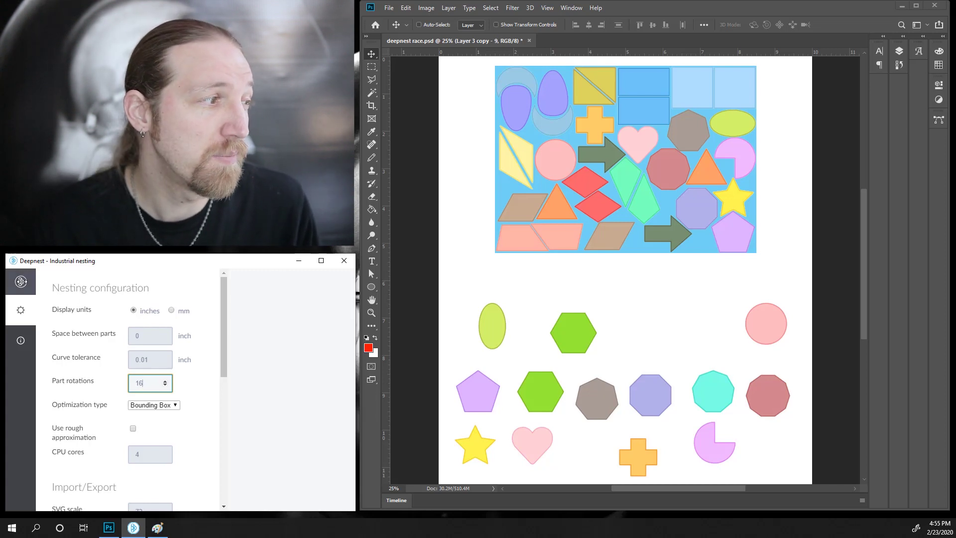
{"action": "left_click", "coordinate": [21, 281]}
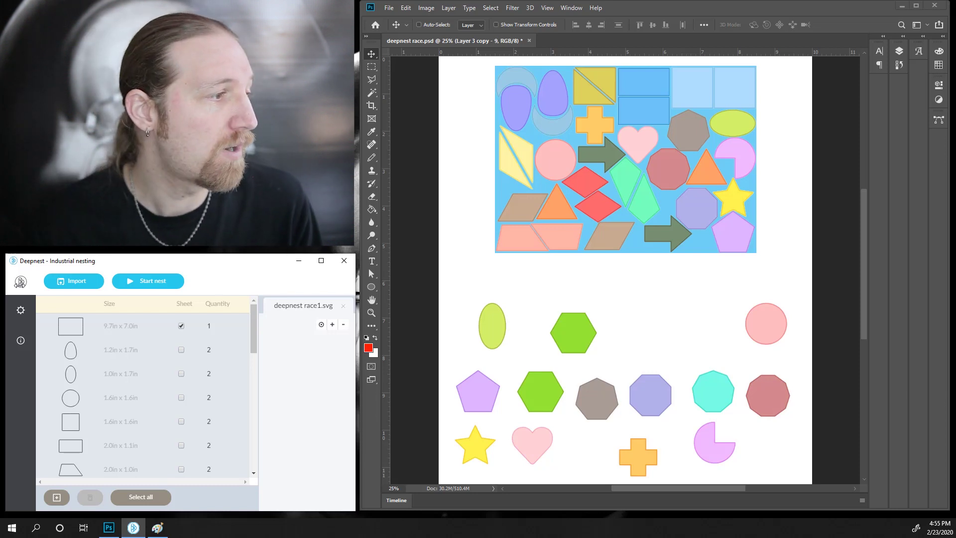
In Photoshop, separate one pale yellow triangle from its twin and rotate it clockwise on the blue sheet
{"action": "left_click_drag", "start_coordinate": [488, 122], "coordinate": [480, 137]}
{"action": "key", "text": "ctrl+t"}
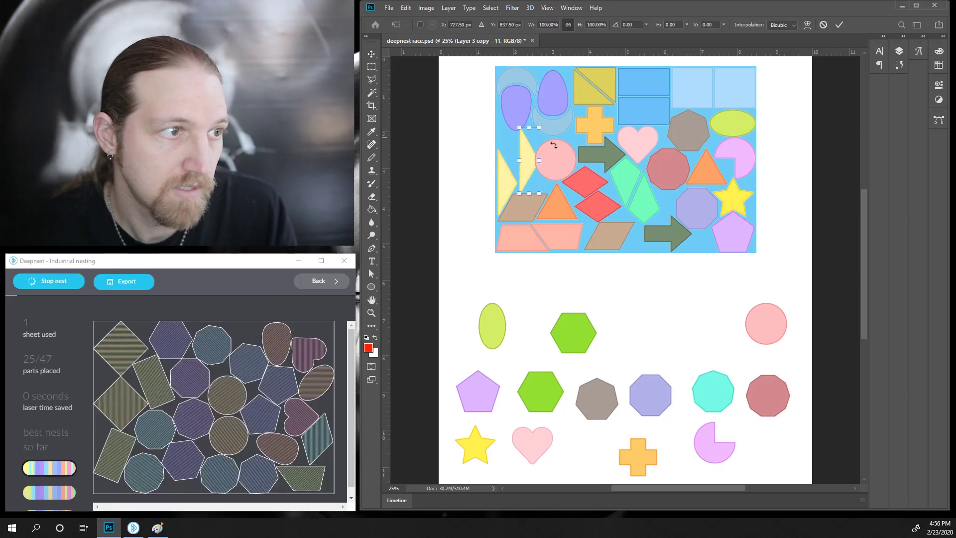
{"action": "left_click_drag", "start_coordinate": [560, 149], "coordinate": [526, 193]}
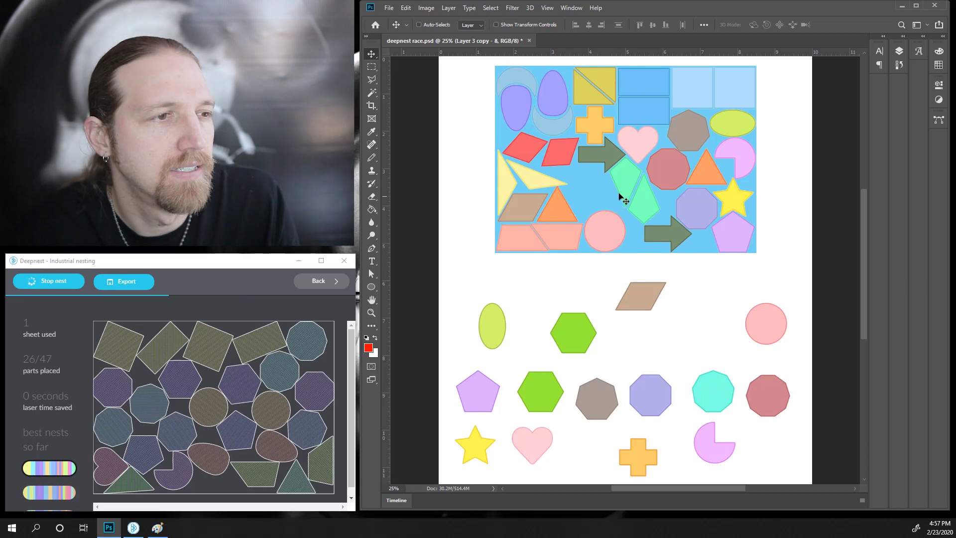
Move one mint green kite away from its twin toward the lower orange triangle, and reposition a pink circle below the blue sheet
{"action": "left_click_drag", "start_coordinate": [560, 209], "coordinate": [562, 210]}
{"action": "left_click", "coordinate": [624, 176], "text": "ctrl"}
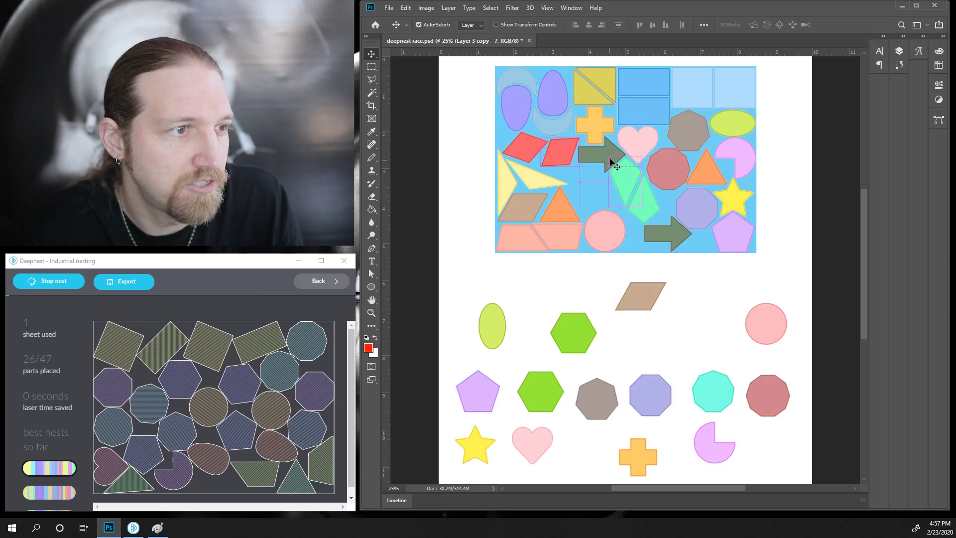
{"action": "left_click", "coordinate": [629, 184], "text": "ctrl"}
{"action": "left_click_drag", "start_coordinate": [643, 200], "coordinate": [585, 193]}
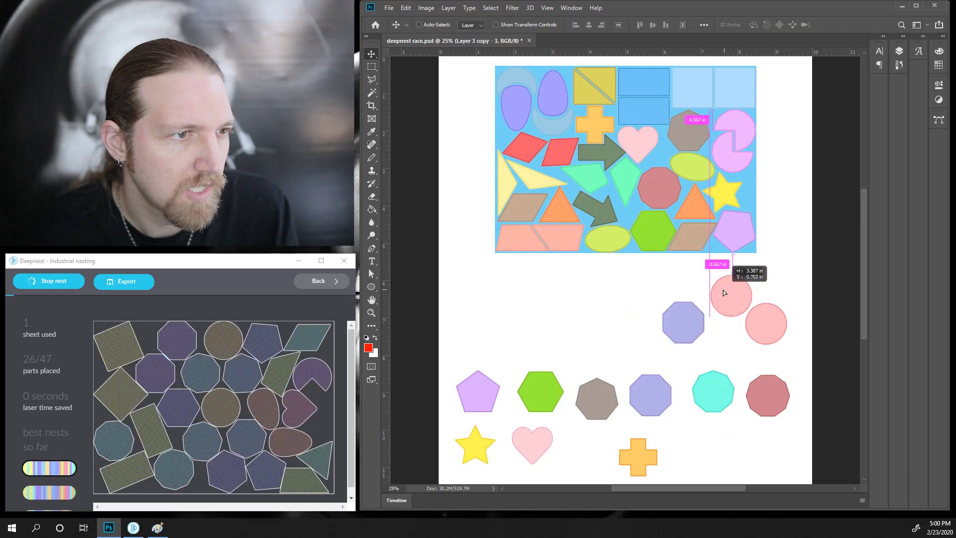
{"action": "left_click_drag", "start_coordinate": [723, 290], "coordinate": [724, 293]}
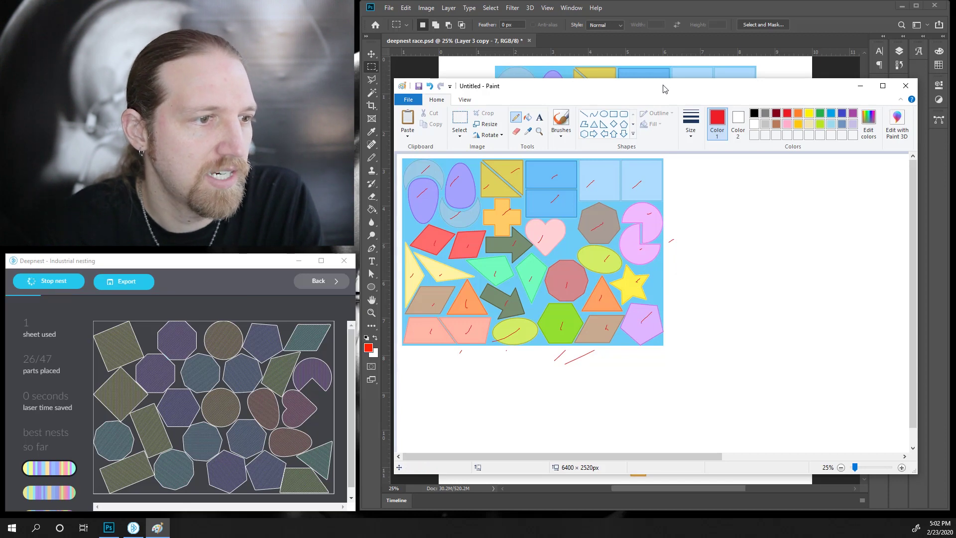
Switch from Paint back to Photoshop and activate the Move tool
{"action": "left_click", "coordinate": [678, 17]}
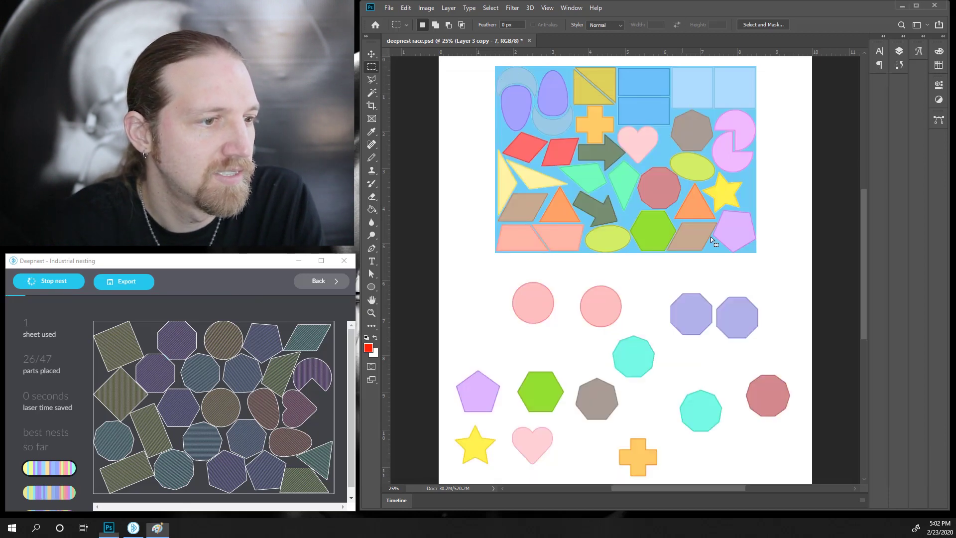
{"action": "key", "text": "v"}
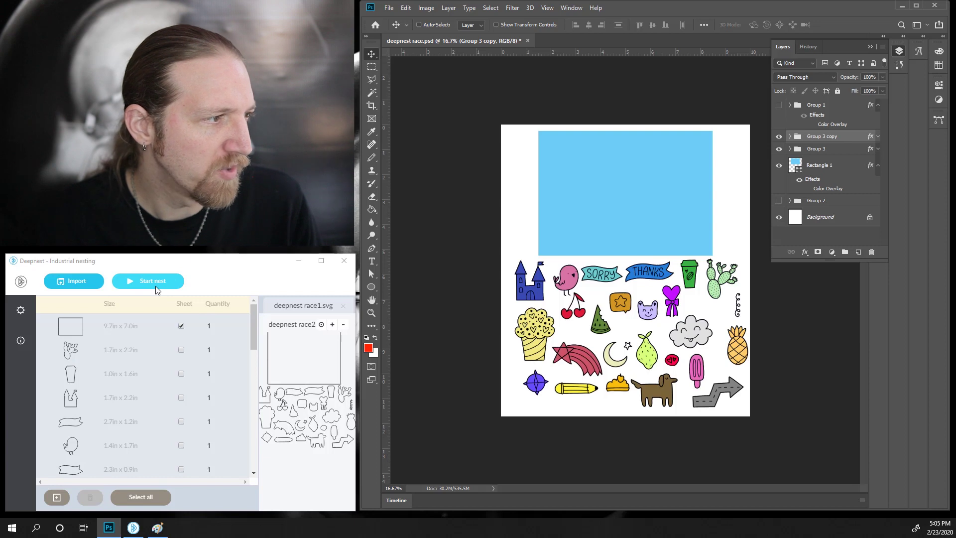
In Deepnest, check the nesting configuration after a trial nest of the doodle shapes and start nesting again
{"action": "left_click", "coordinate": [155, 281]}
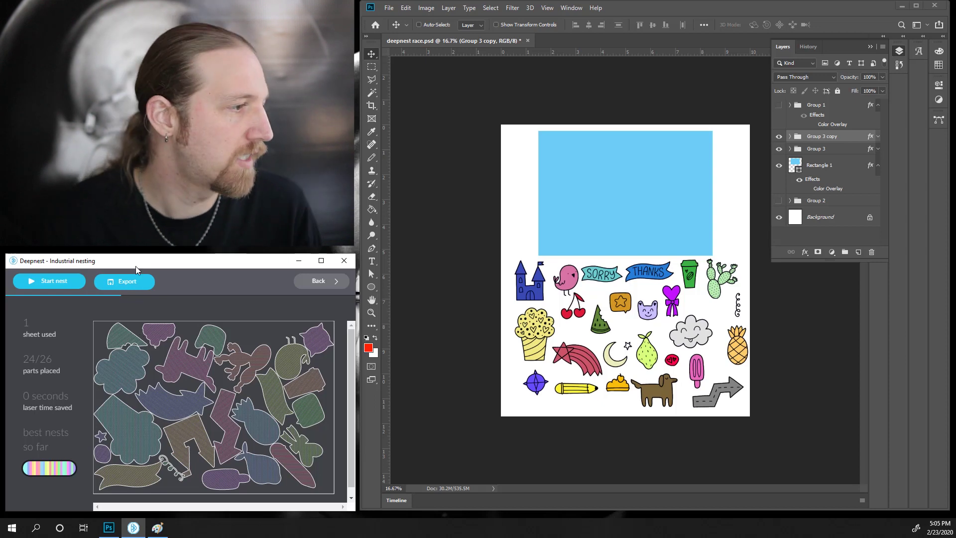
{"action": "left_click", "coordinate": [319, 281]}
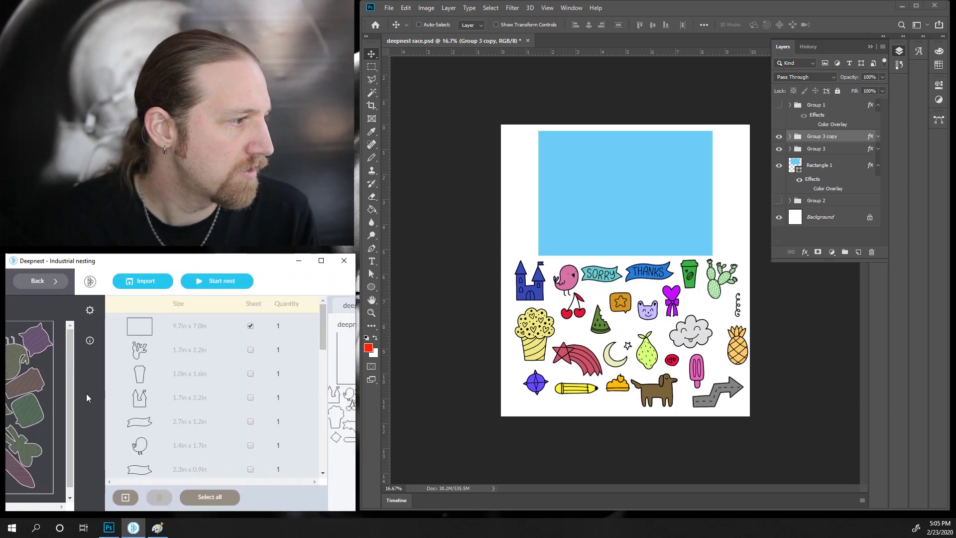
{"action": "left_click", "coordinate": [33, 312]}
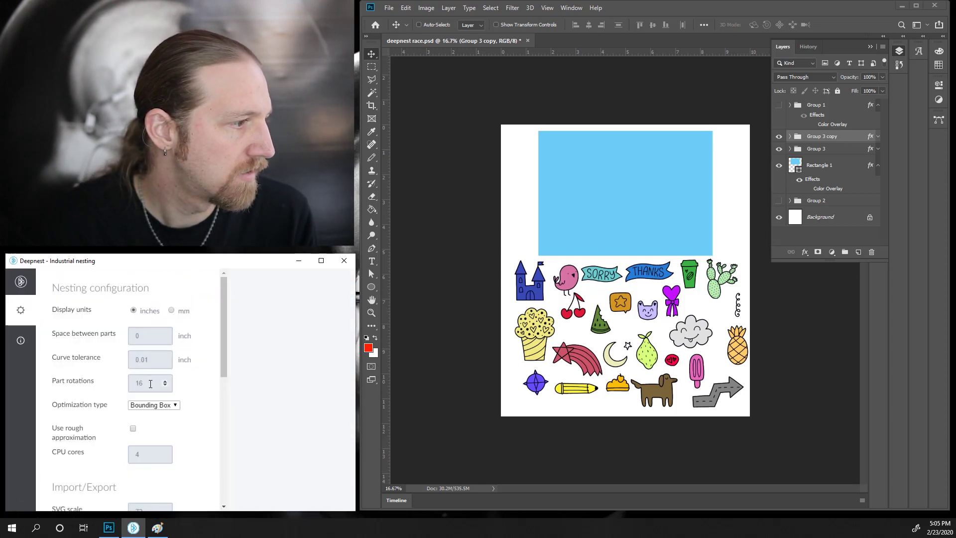
{"action": "left_click", "coordinate": [21, 282]}
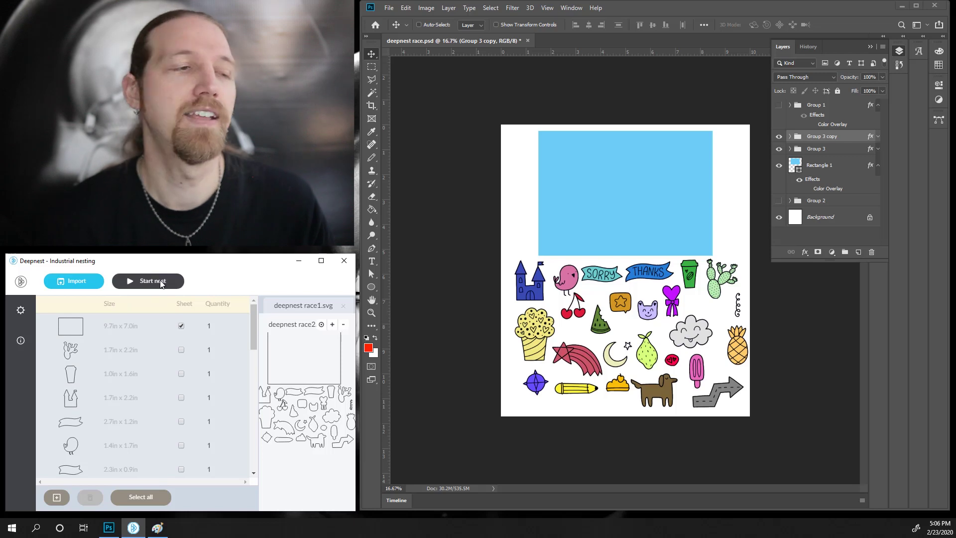
{"action": "left_click", "coordinate": [150, 280]}
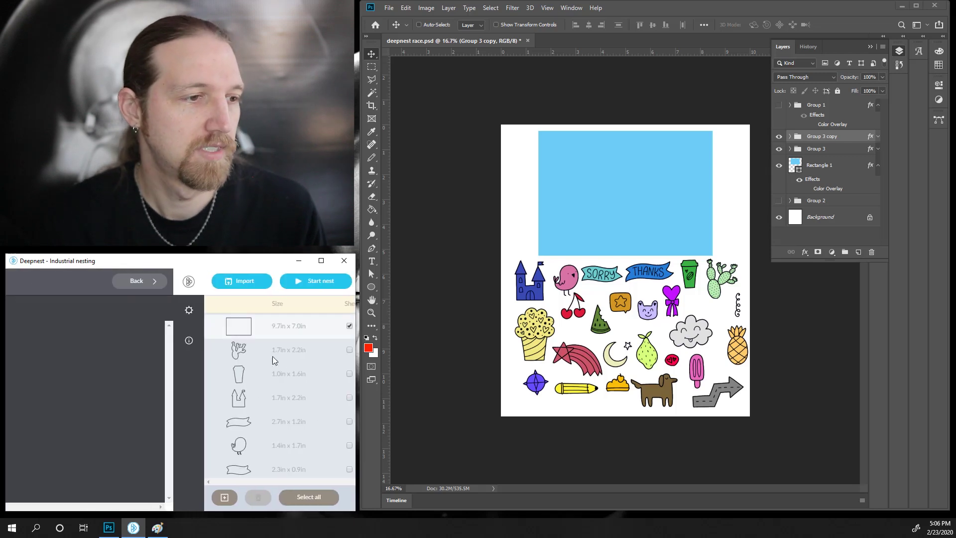
In Photoshop, line up the castle, pink bird, SORRY banner and orange star bubble along the blue sheet's lower edge
{"action": "left_click", "coordinate": [537, 288], "text": "ctrl"}
{"action": "left_click_drag", "start_coordinate": [561, 237], "coordinate": [589, 237]}
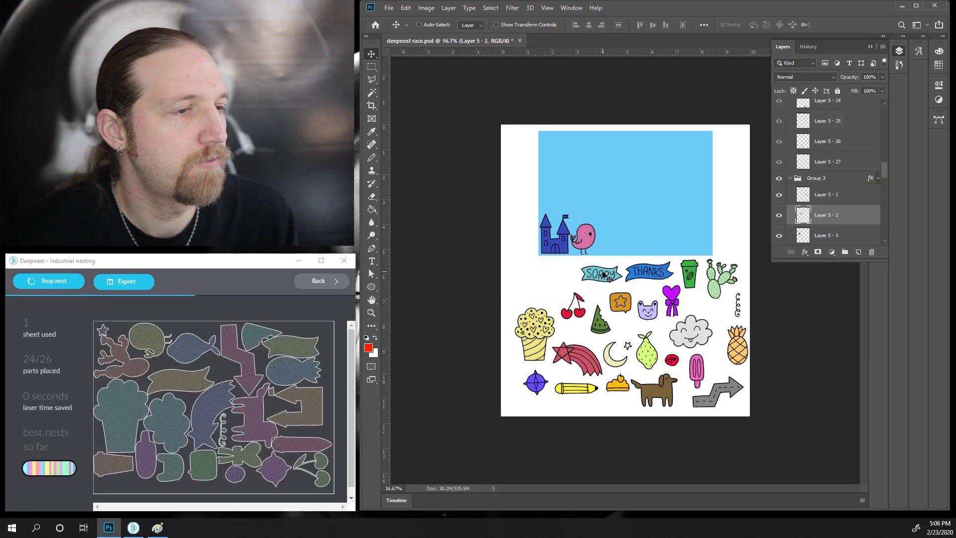
{"action": "left_click_drag", "start_coordinate": [603, 281], "coordinate": [617, 230]}
{"action": "left_click_drag", "start_coordinate": [620, 301], "coordinate": [641, 245]}
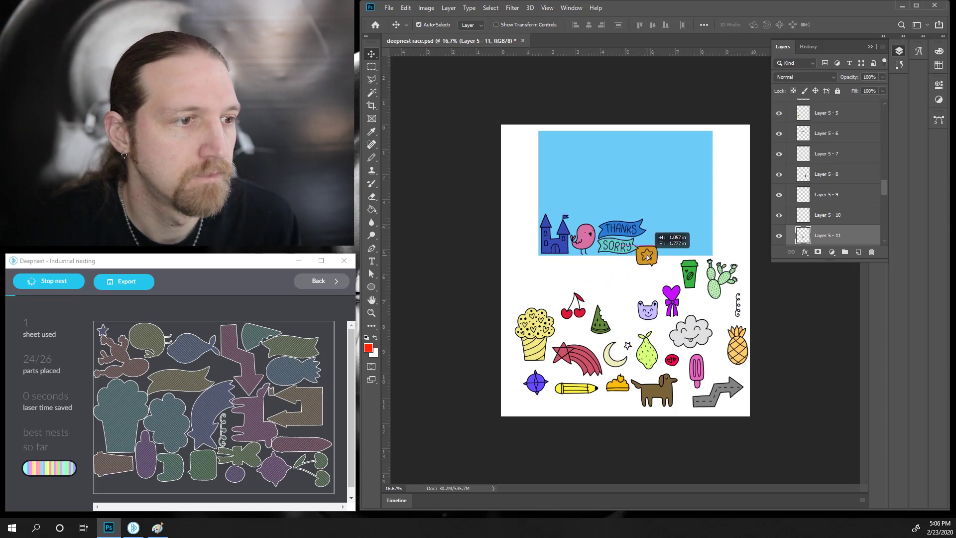
{"action": "left_click_drag", "start_coordinate": [642, 246], "coordinate": [662, 240]}
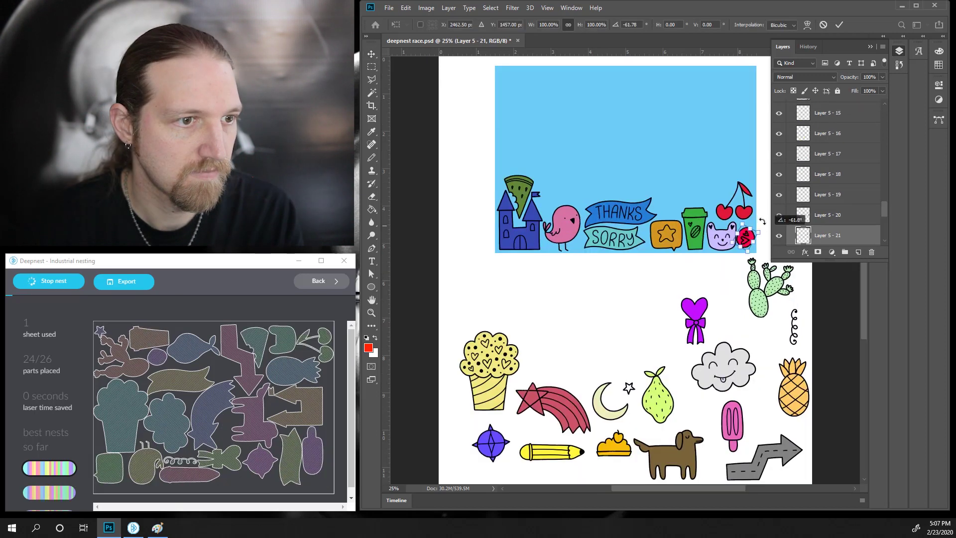
Rotate the small round red doodle beside the cat face to about -83° and place the yellow pencil above the green cup
{"action": "left_click_drag", "start_coordinate": [762, 220], "coordinate": [766, 228]}
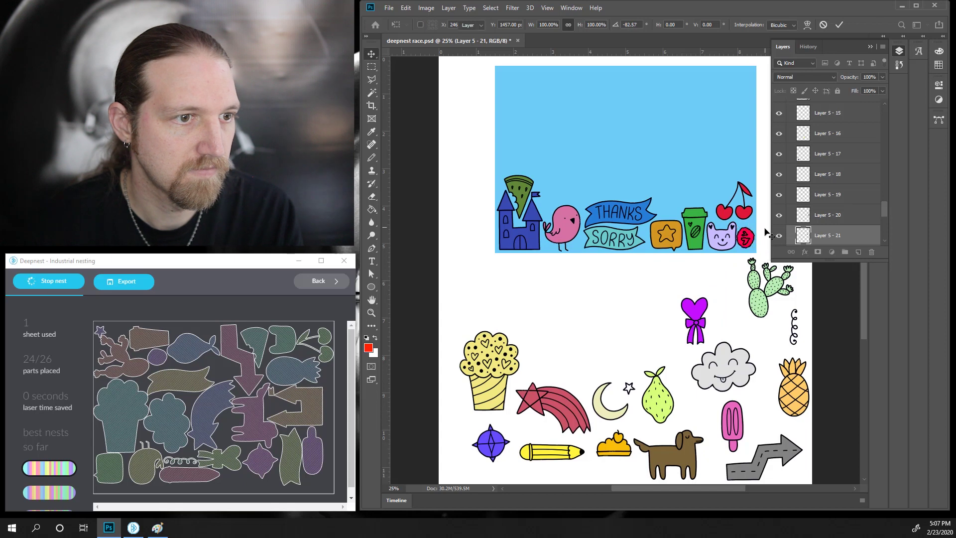
{"action": "key", "text": "Return"}
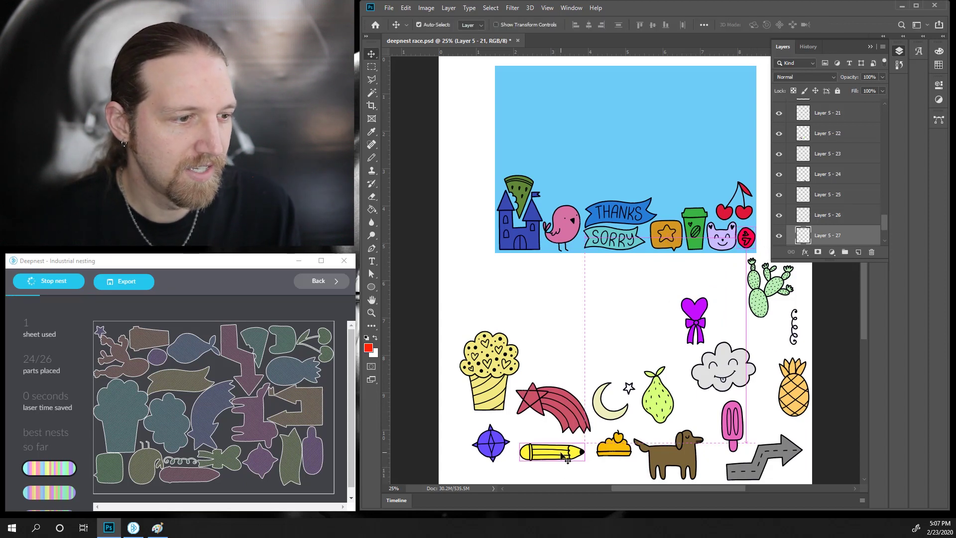
{"action": "mouse_move", "coordinate": [562, 458]}
{"action": "left_mouse_down"}
{"action": "mouse_move", "coordinate": [596, 194]}
{"action": "mouse_move", "coordinate": [633, 179]}
{"action": "mouse_move", "coordinate": [688, 199]}
{"action": "left_mouse_up"}
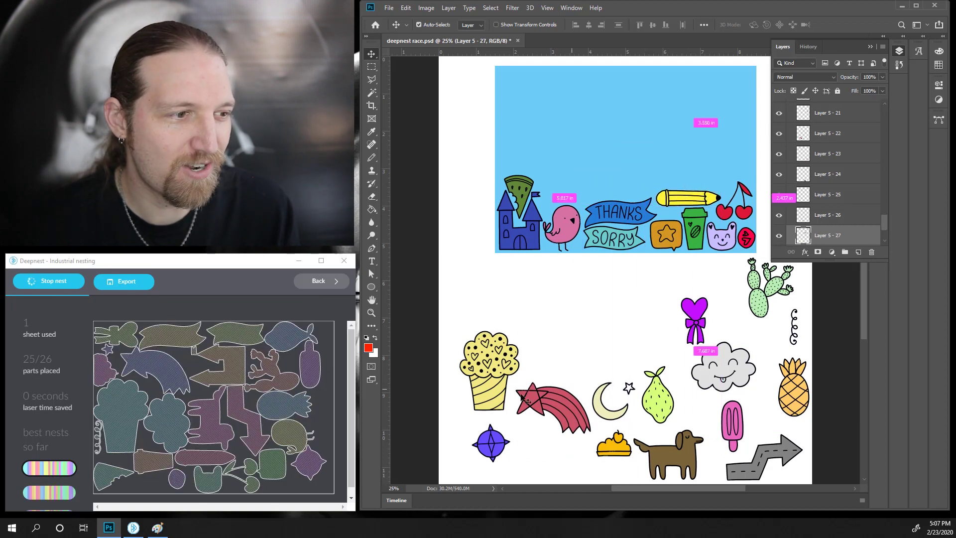
Place the yellow cone above the watermelon slice, the cloud above the pink bird, and the red shooting star on the blue sheet
{"action": "left_click_drag", "start_coordinate": [473, 382], "coordinate": [511, 145]}
{"action": "left_click_drag", "start_coordinate": [696, 381], "coordinate": [570, 190]}
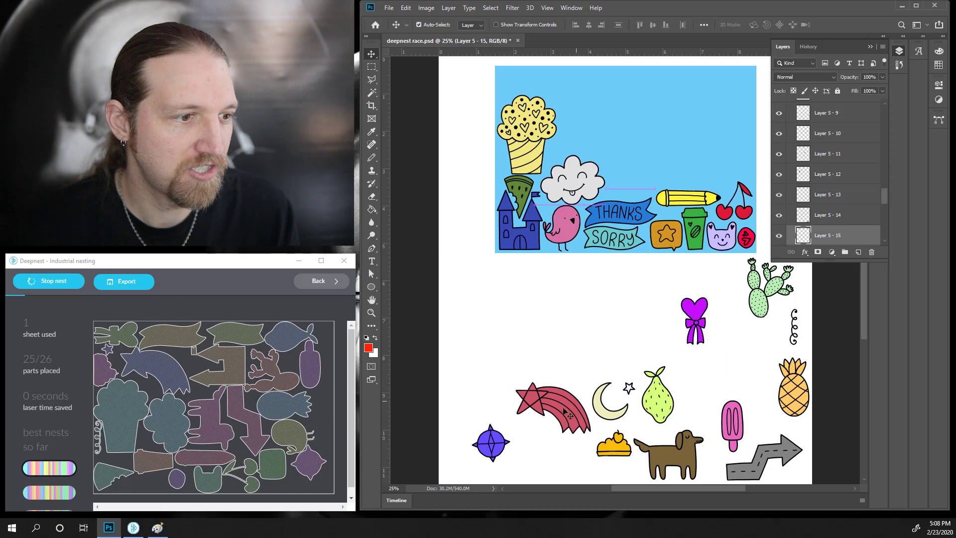
{"action": "left_click_drag", "start_coordinate": [583, 413], "coordinate": [582, 99]}
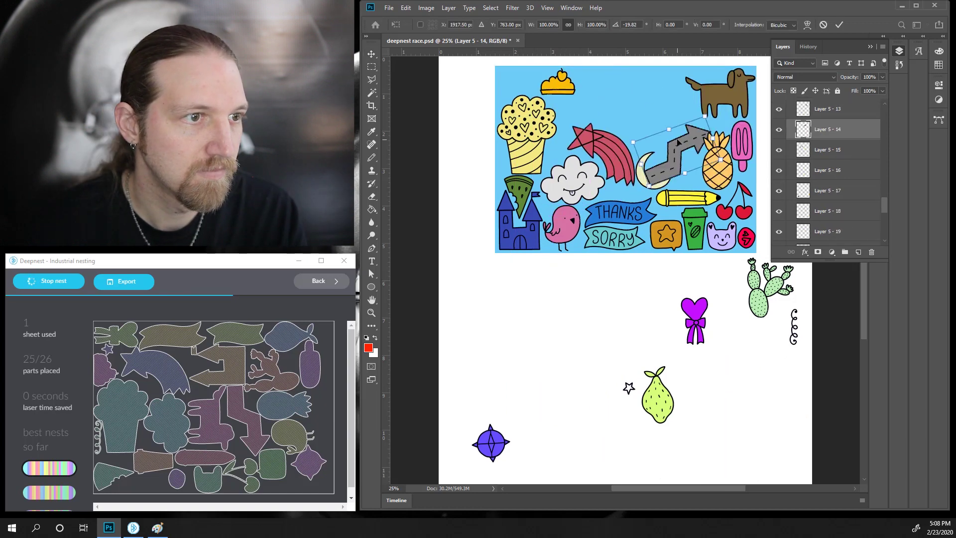
Rotate the grey road arrow to about -23.5° and fit it between the moon and the dog
{"action": "left_click_drag", "start_coordinate": [683, 126], "coordinate": [685, 141]}
{"action": "left_click_drag", "start_coordinate": [641, 114], "coordinate": [636, 114]}
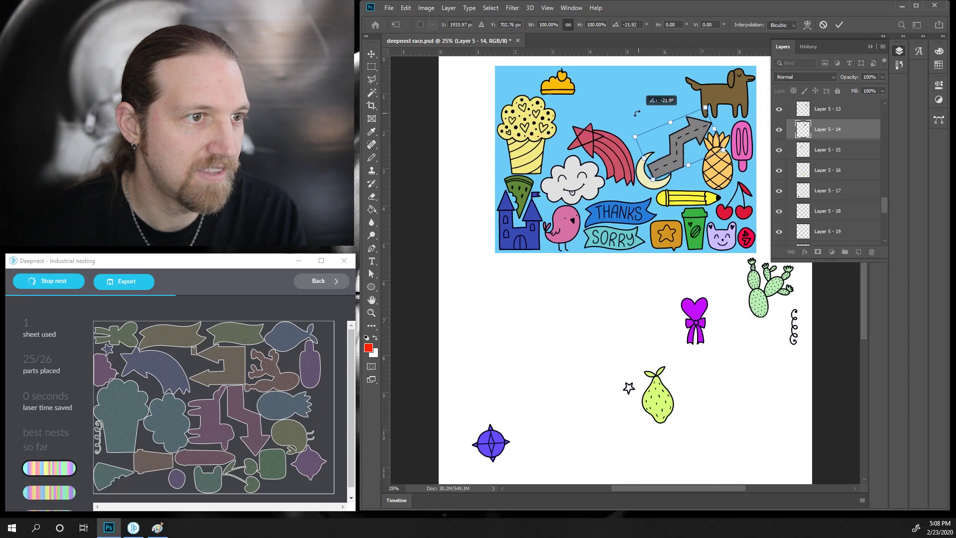
{"action": "left_click_drag", "start_coordinate": [678, 157], "coordinate": [677, 154]}
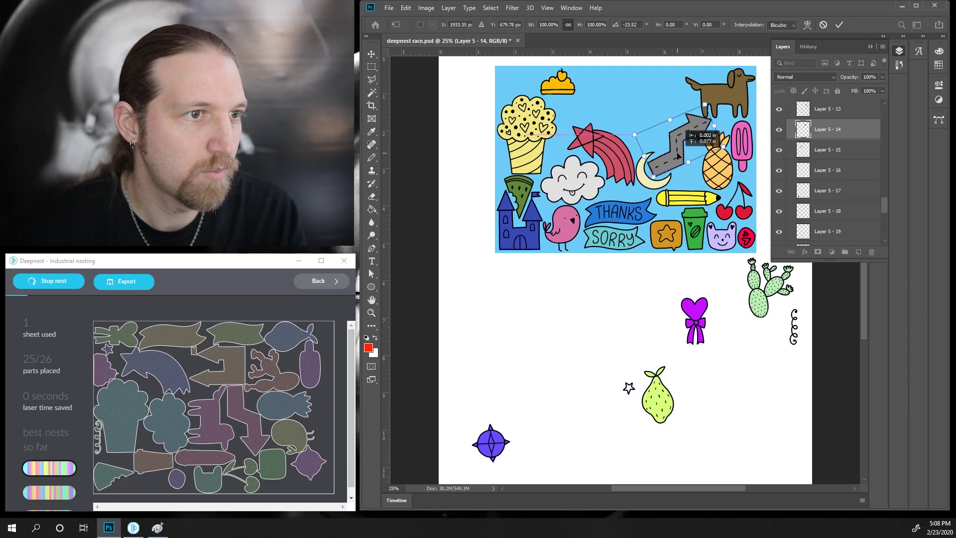
{"action": "key", "text": "Return"}
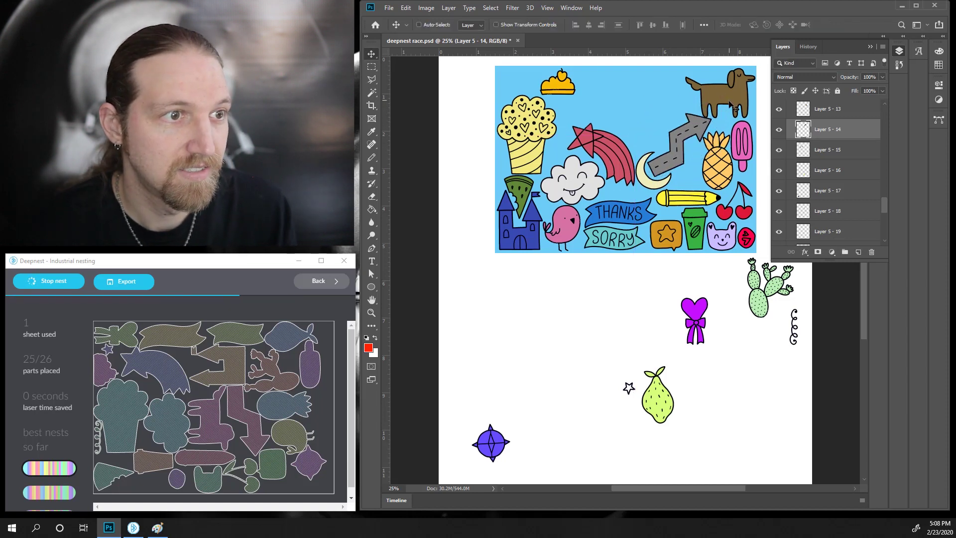
Nudge the dog, the pink popsicle and the pineapple to tighten their spacing at the blue sheet's right side
{"action": "left_click", "coordinate": [729, 102]}
{"action": "left_click_drag", "start_coordinate": [730, 102], "coordinate": [725, 103]}
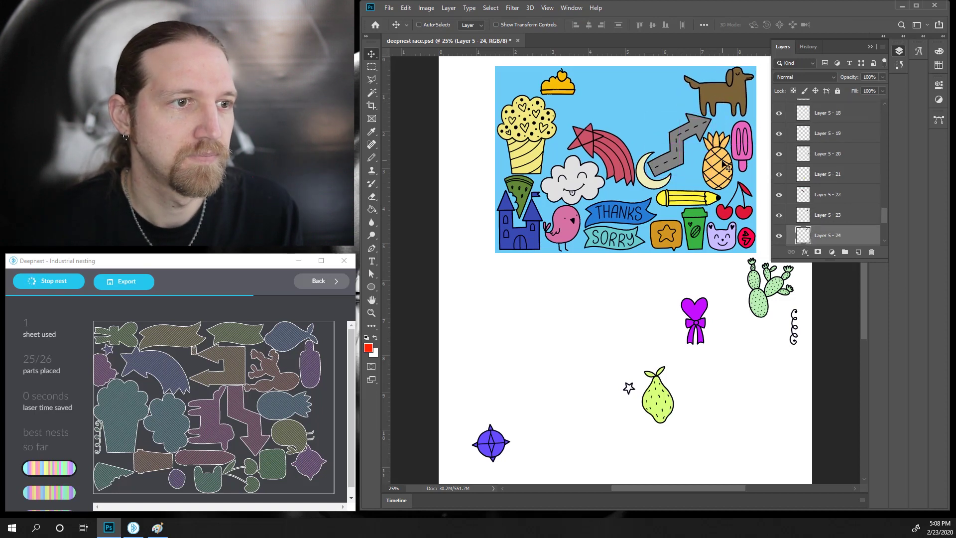
{"action": "left_click_drag", "start_coordinate": [722, 162], "coordinate": [742, 154]}
{"action": "key", "text": "ctrl"}
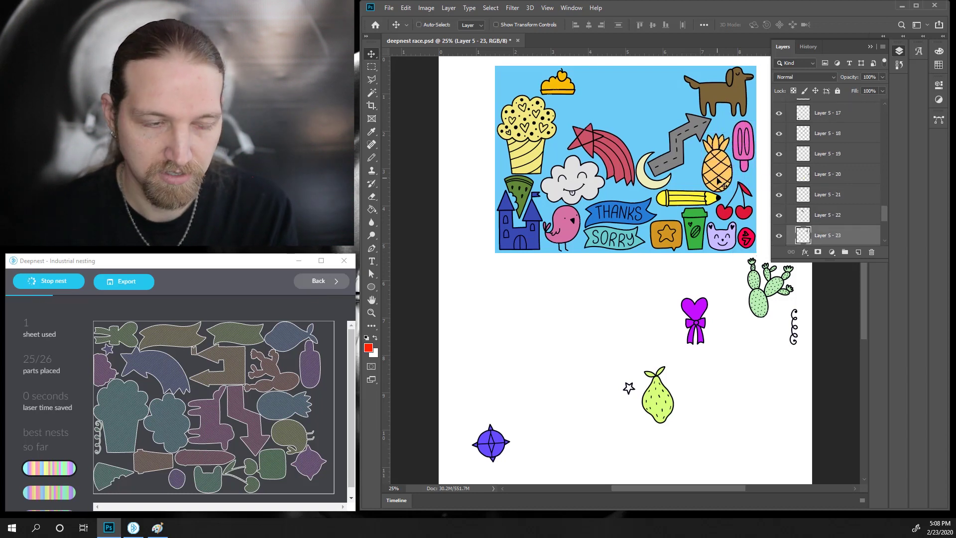
{"action": "left_click", "coordinate": [708, 177], "text": "ctrl"}
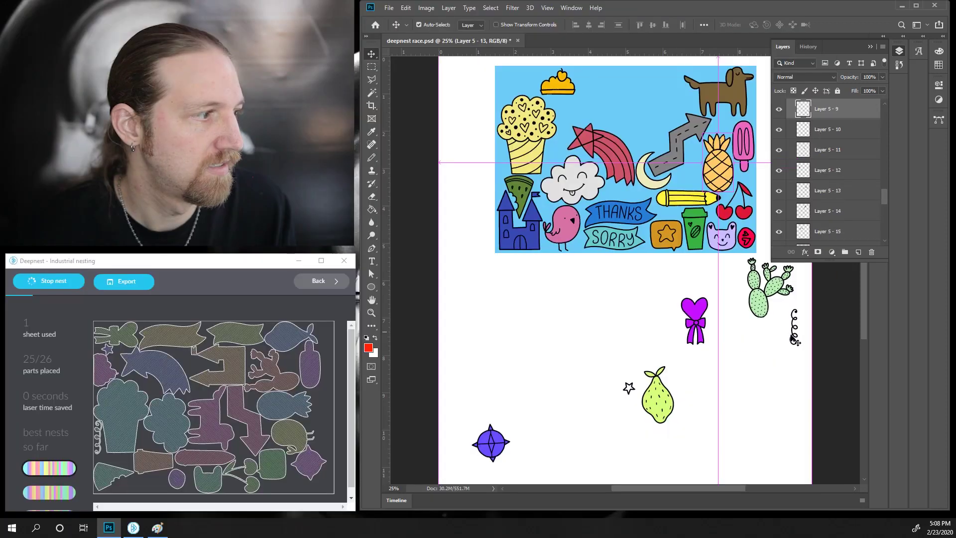
Place the squiggle beside the pineapple, the cactus beside the dog, and the purple heart bow near the upper edge, and free-transform the bow
{"action": "left_click", "coordinate": [734, 294]}
{"action": "mouse_move", "coordinate": [790, 323]}
{"action": "left_mouse_down"}
{"action": "mouse_move", "coordinate": [725, 160]}
{"action": "mouse_move", "coordinate": [691, 169]}
{"action": "left_mouse_up"}
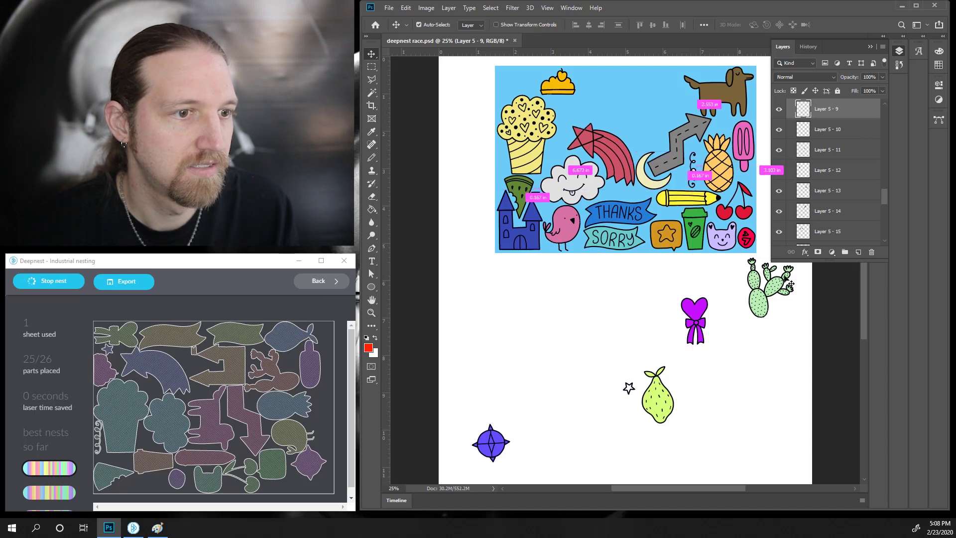
{"action": "left_click_drag", "start_coordinate": [777, 287], "coordinate": [670, 103]}
{"action": "left_click_drag", "start_coordinate": [692, 318], "coordinate": [595, 117]}
{"action": "key", "text": "ctrl+t"}
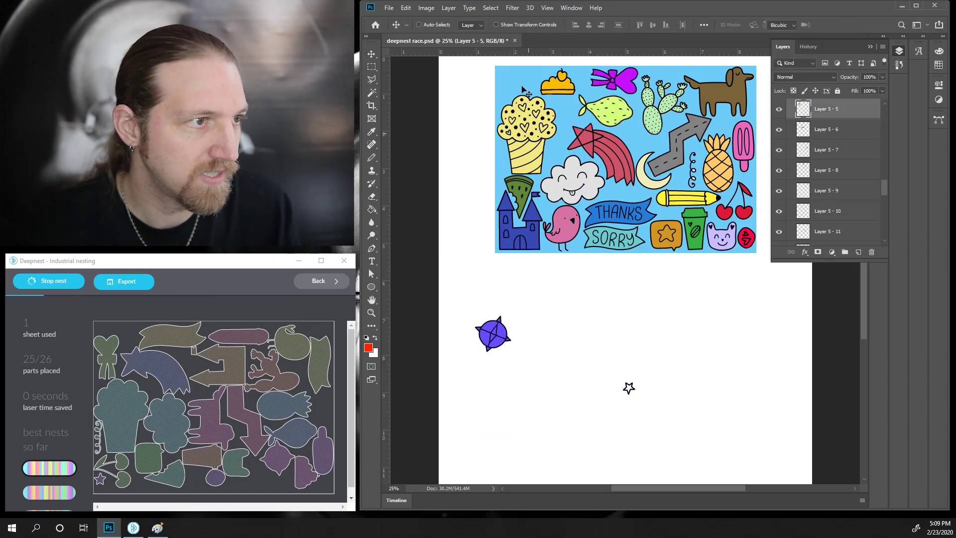
Rotate the yellow cone 180° so it is upside down and move it into the blue sheet's upper-left corner
{"action": "key", "text": "ctrl+t"}
{"action": "left_click_drag", "start_coordinate": [523, 88], "coordinate": [526, 190]}
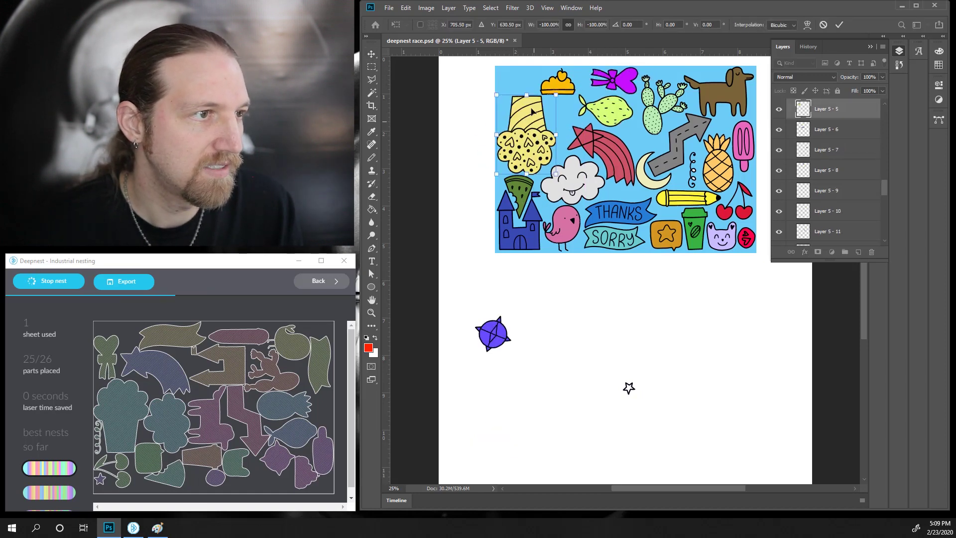
{"action": "left_click_drag", "start_coordinate": [536, 135], "coordinate": [534, 106]}
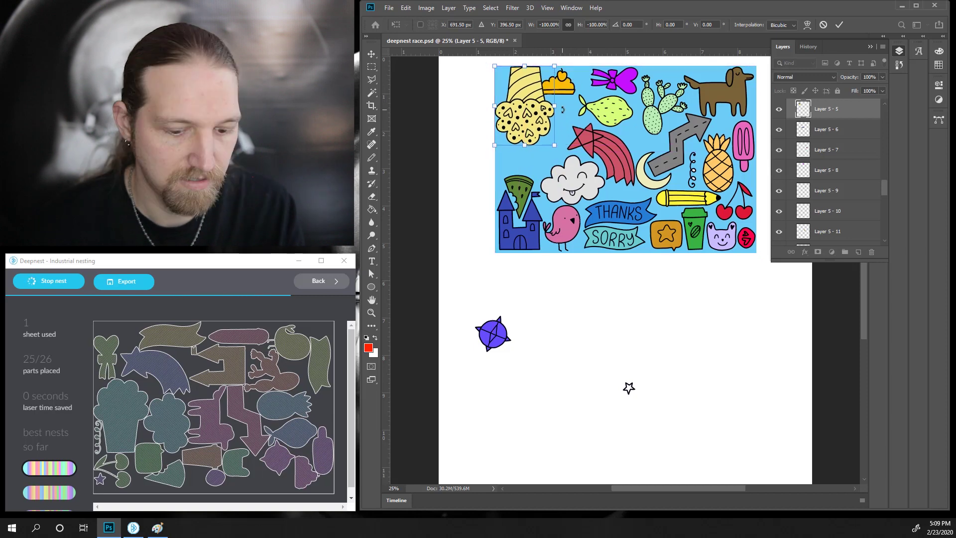
{"action": "key", "text": "Return"}
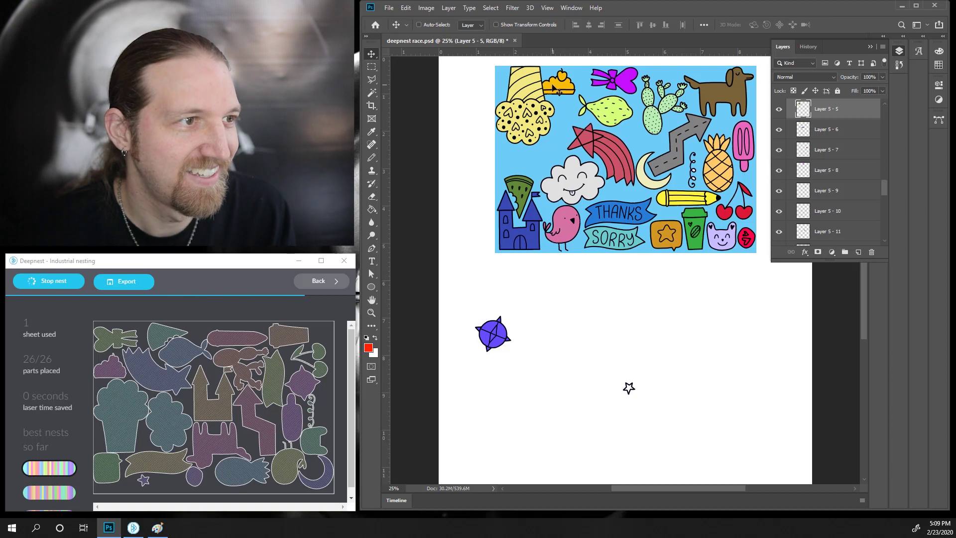
Shift the orange cake clear of the cone, and fit the purple compass below the cone and the small star above the THANKS banner
{"action": "left_click_drag", "start_coordinate": [552, 88], "coordinate": [562, 87]}
{"action": "left_click", "coordinate": [530, 93]}
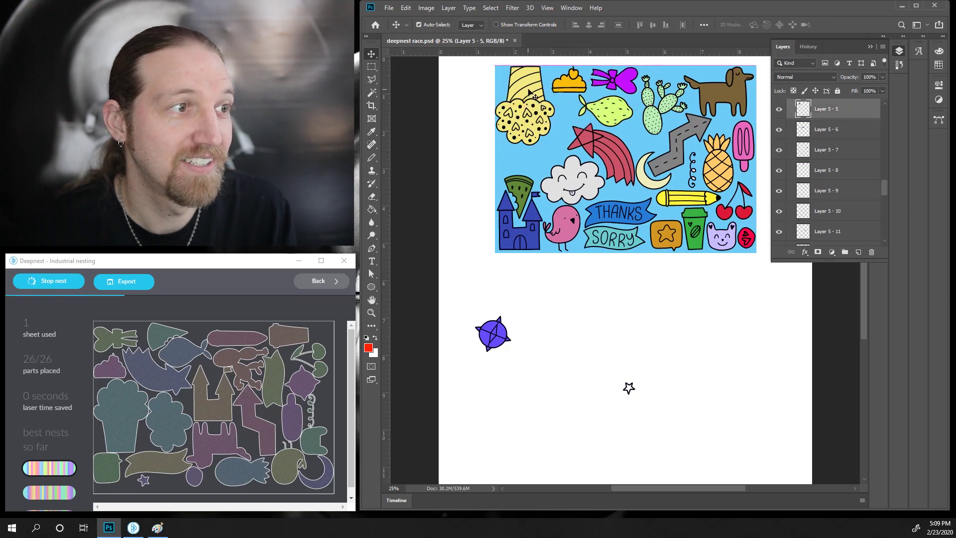
{"action": "left_click_drag", "start_coordinate": [493, 332], "coordinate": [534, 173]}
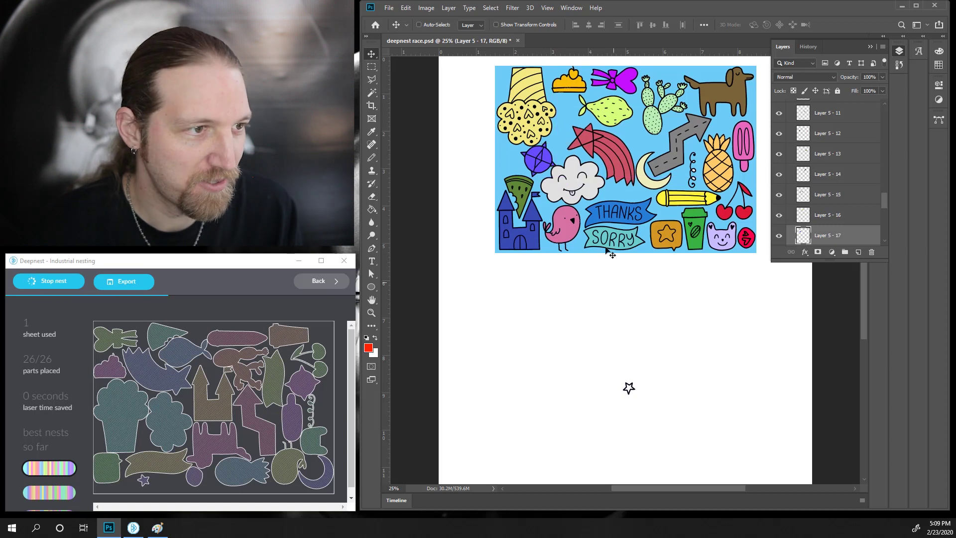
{"action": "left_click_drag", "start_coordinate": [625, 393], "coordinate": [620, 196]}
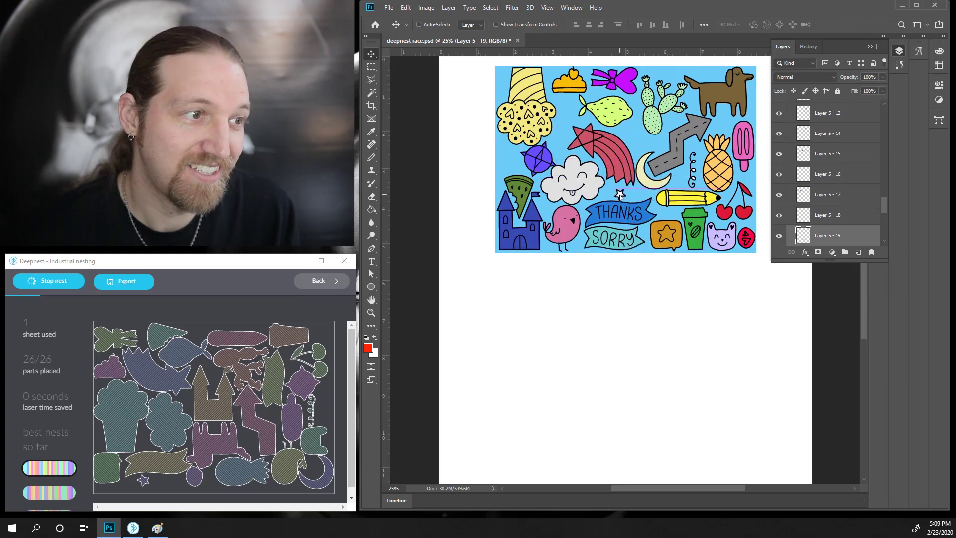
Rotate the red shooting star about 144° and fit it beneath the lemon
{"action": "left_click", "coordinate": [618, 150]}
{"action": "key", "text": "ctrl+t"}
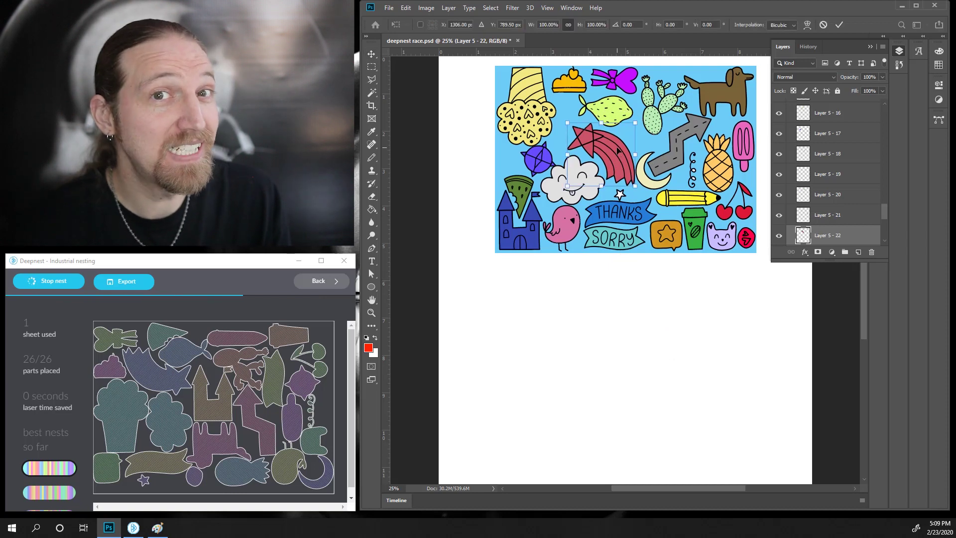
{"action": "left_click_drag", "start_coordinate": [639, 113], "coordinate": [632, 107]}
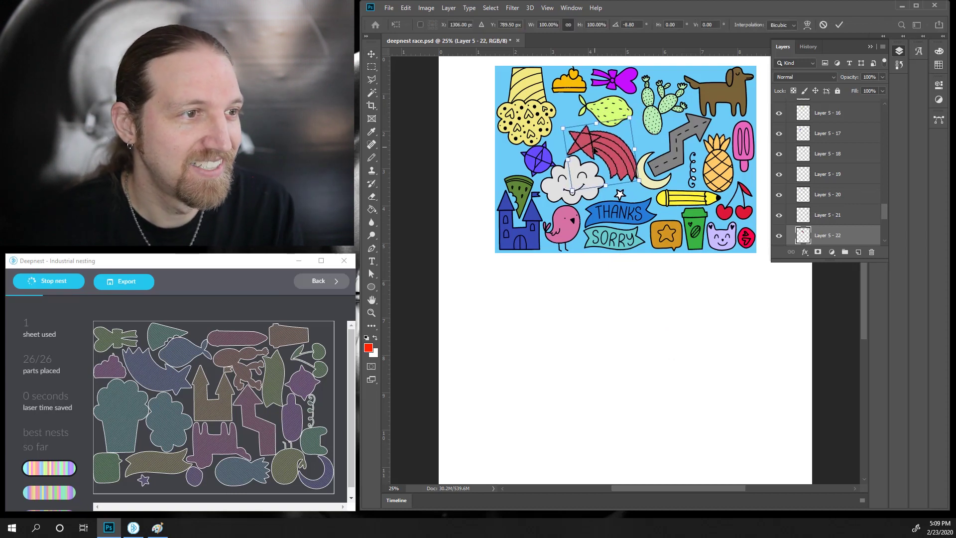
{"action": "left_click_drag", "start_coordinate": [597, 150], "coordinate": [595, 144]}
{"action": "left_click_drag", "start_coordinate": [594, 102], "coordinate": [616, 194]}
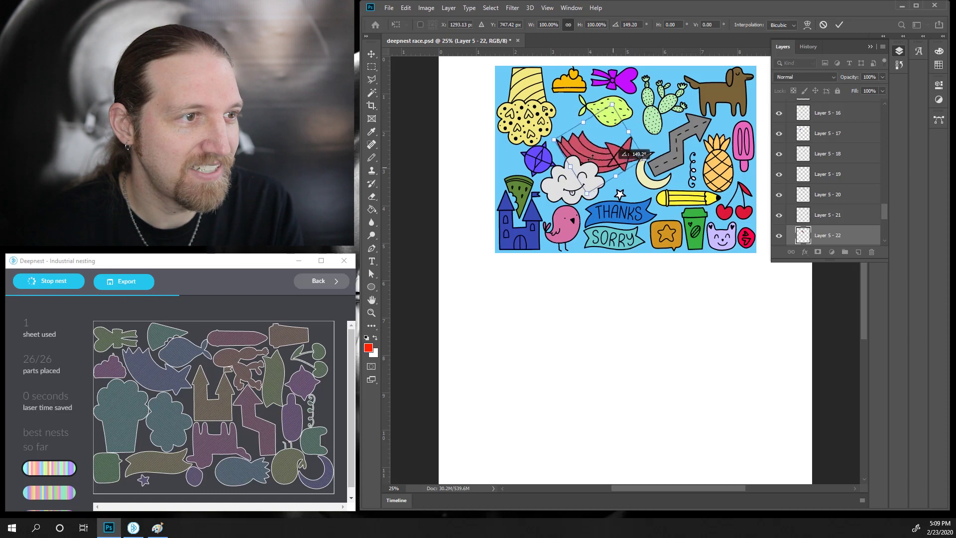
{"action": "left_click_drag", "start_coordinate": [590, 131], "coordinate": [596, 144]}
{"action": "left_click_drag", "start_coordinate": [636, 111], "coordinate": [642, 96]}
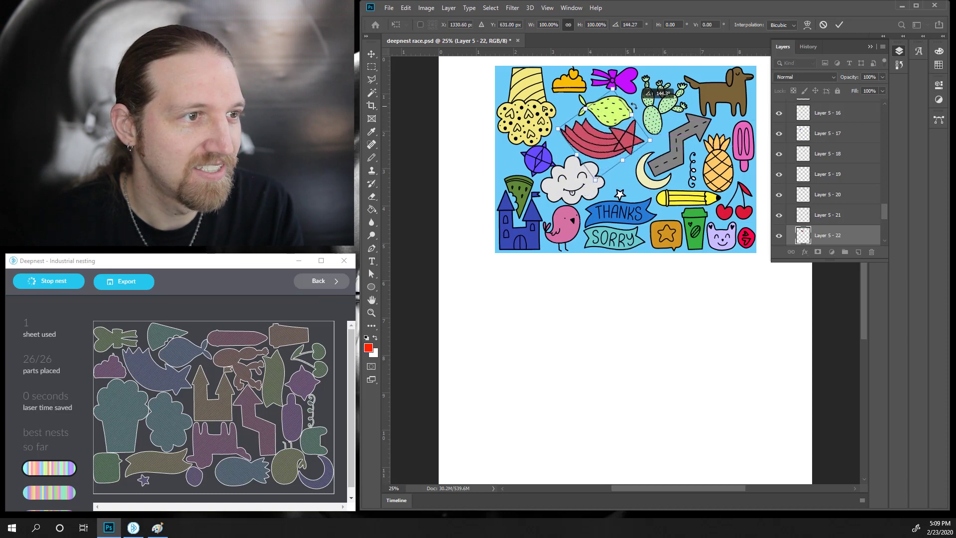
{"action": "left_click_drag", "start_coordinate": [609, 140], "coordinate": [612, 141]}
{"action": "key", "text": "Return"}
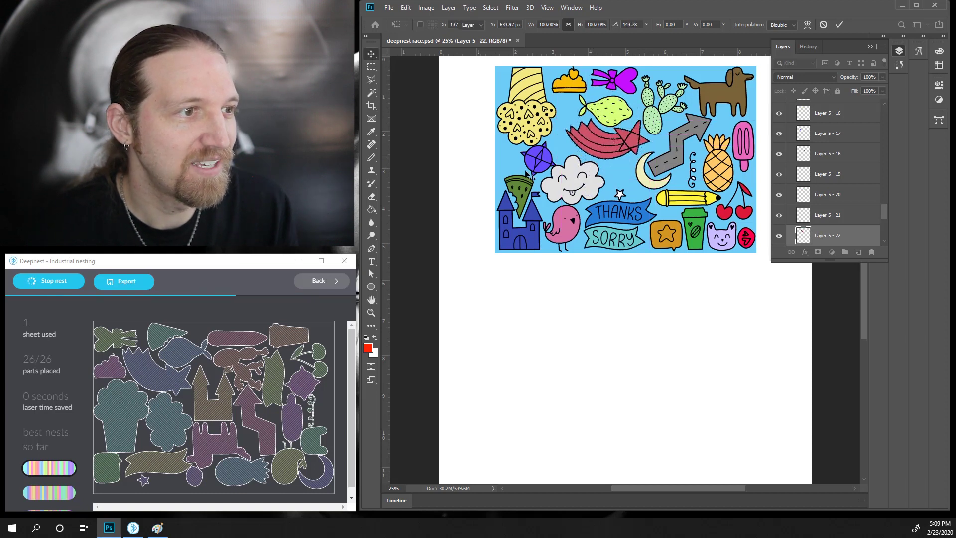
Rearrange the cloud, purple compass and small star in the gap between the castle and the moon, and collapse the layer list
{"action": "left_click", "coordinate": [583, 175]}
{"action": "left_click_drag", "start_coordinate": [583, 175], "coordinate": [629, 212]}
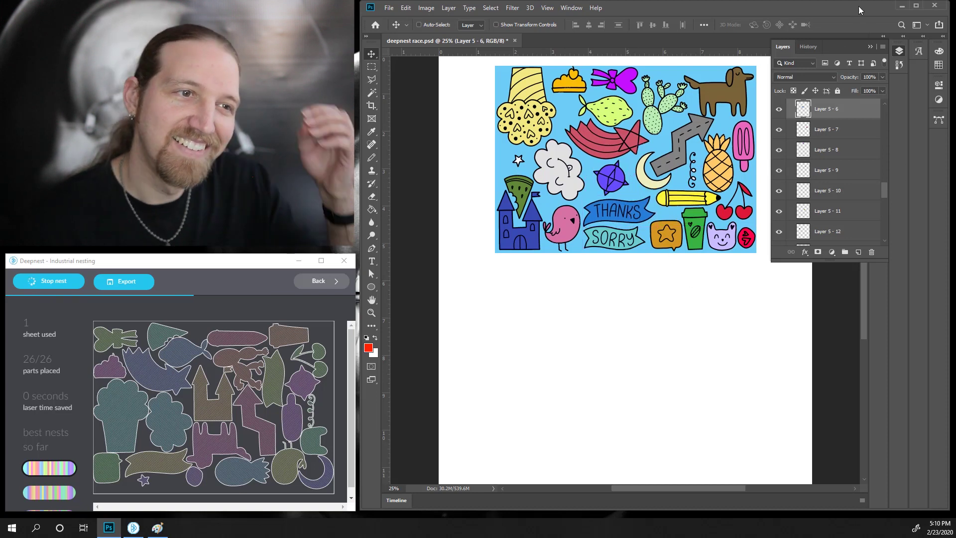
{"action": "left_click", "coordinate": [870, 47]}
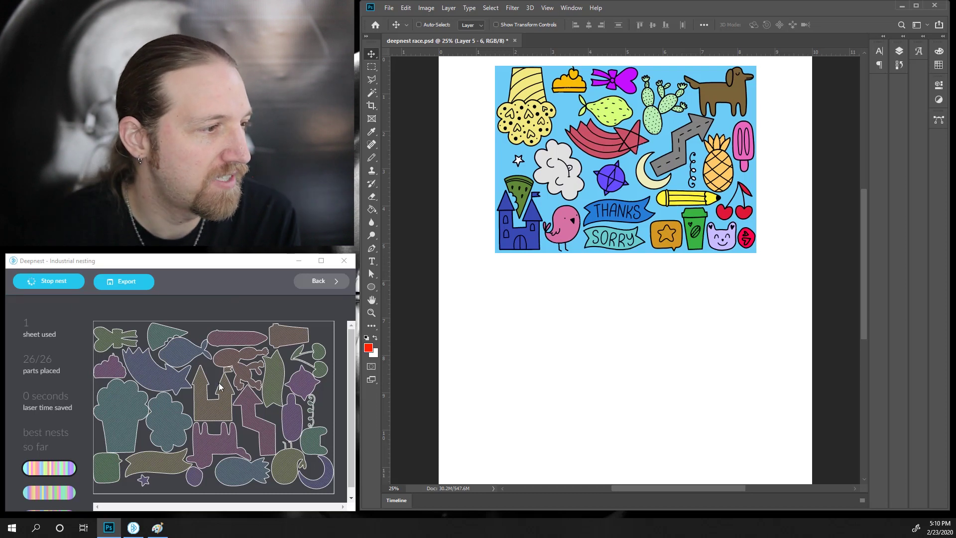
Switch to Deepnest, review the imported doodle outlines and the hawk-shaped sheet opening, and start nesting them
{"action": "left_click", "coordinate": [178, 417]}
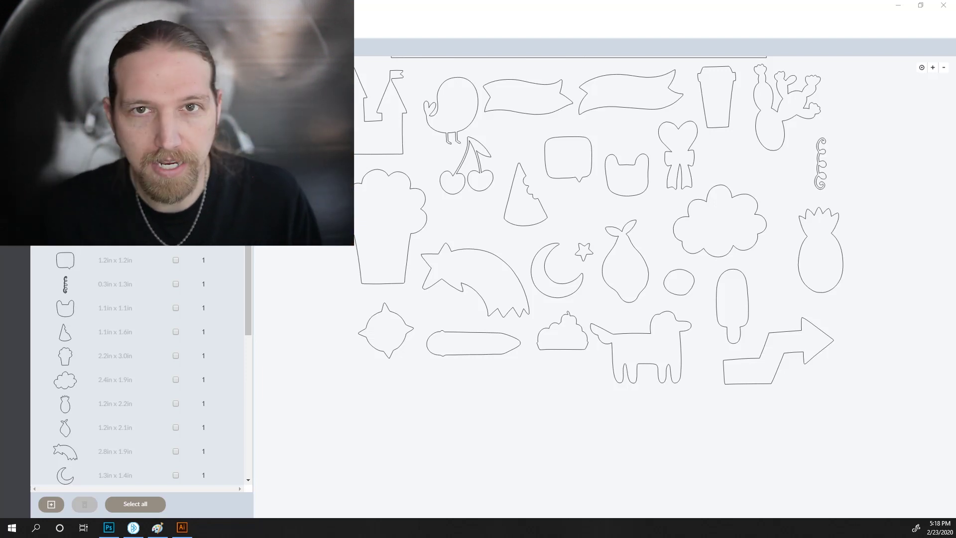
{"action": "scroll", "coordinate": [631, 219], "scroll_direction": "up", "scroll_amount": 3}
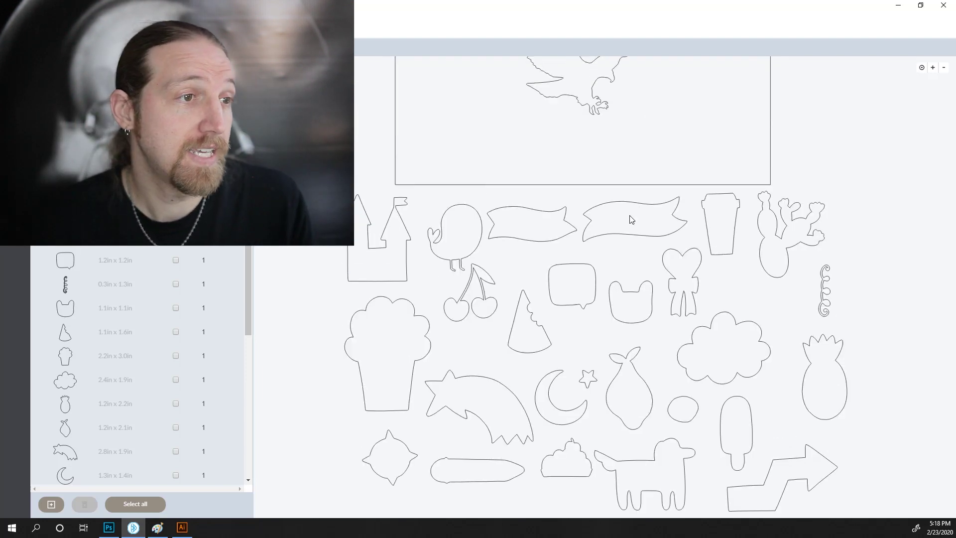
{"action": "scroll", "coordinate": [631, 219], "scroll_direction": "up", "scroll_amount": 5}
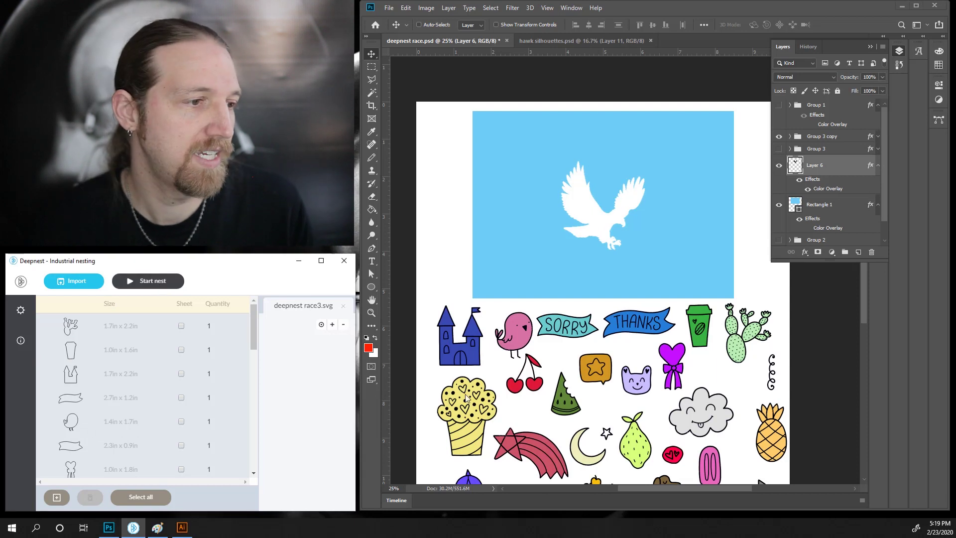
{"action": "left_click", "coordinate": [148, 281]}
Line up the castle, pink bird, SORRY banner and THANKS banner along the blue sheet's lower edge in Photoshop
{"action": "left_click_drag", "start_coordinate": [455, 359], "coordinate": [490, 290]}
{"action": "left_click_drag", "start_coordinate": [522, 331], "coordinate": [544, 272]}
{"action": "left_click_drag", "start_coordinate": [567, 326], "coordinate": [590, 281]}
{"action": "left_click_drag", "start_coordinate": [638, 323], "coordinate": [655, 281]}
Fit the watermelon slice above the bird, the star speech bubble in the lower-right corner, and the purple heart bow sideways above it
{"action": "left_click_drag", "start_coordinate": [565, 394], "coordinate": [563, 247]}
{"action": "left_click_drag", "start_coordinate": [587, 382], "coordinate": [709, 281]}
{"action": "left_click_drag", "start_coordinate": [665, 353], "coordinate": [715, 249]}
{"action": "key", "text": "ctrl+t"}
{"action": "key", "text": "Return"}
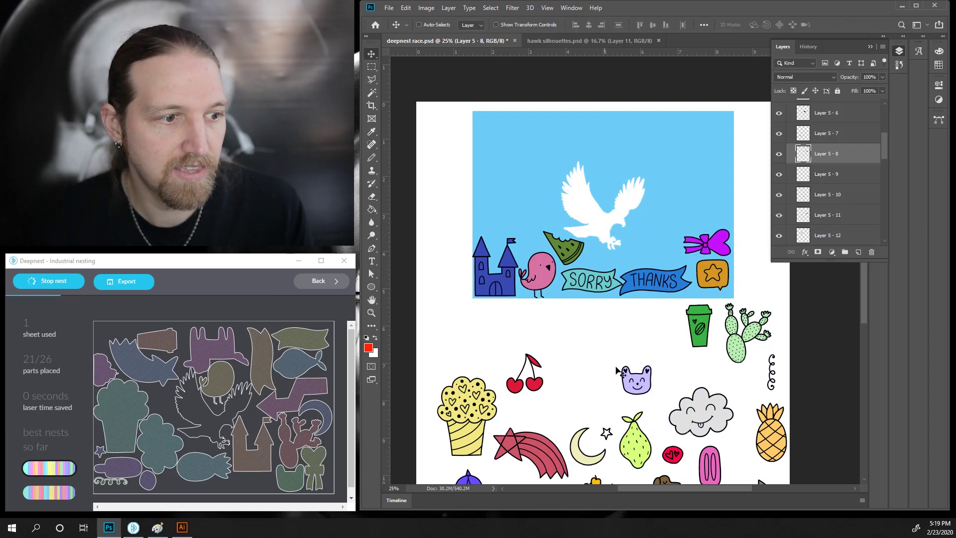
Fit the cat face, cherries and red heart circle above the banners, and the moon, small star and cloud around the hawk's right side
{"action": "left_click_drag", "start_coordinate": [632, 388], "coordinate": [665, 262]}
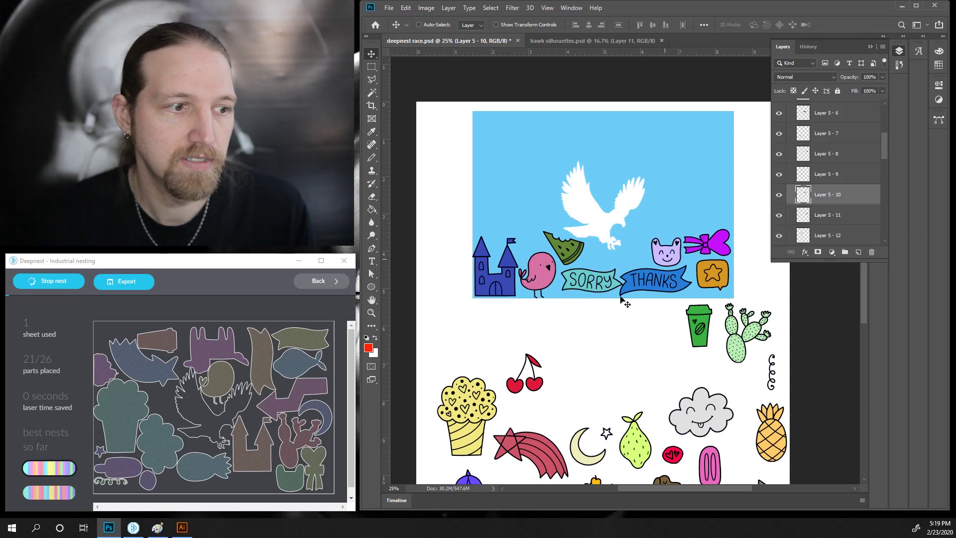
{"action": "left_click_drag", "start_coordinate": [536, 391], "coordinate": [640, 264]}
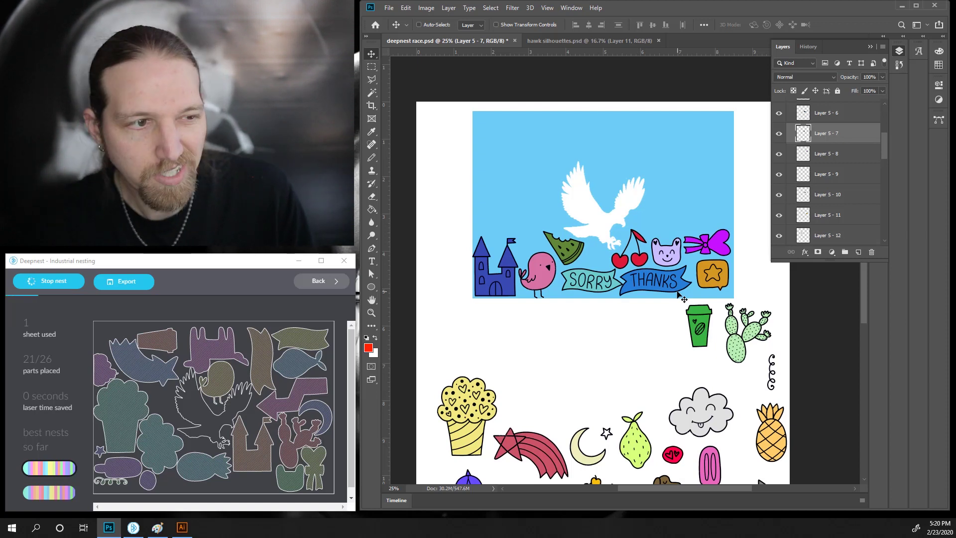
{"action": "left_click_drag", "start_coordinate": [589, 464], "coordinate": [635, 244]}
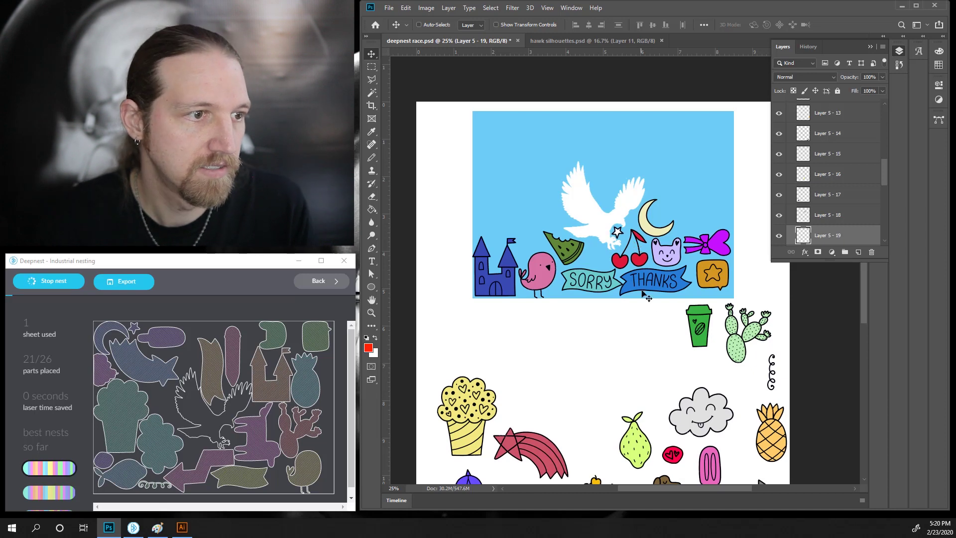
{"action": "left_click_drag", "start_coordinate": [702, 411], "coordinate": [717, 208]}
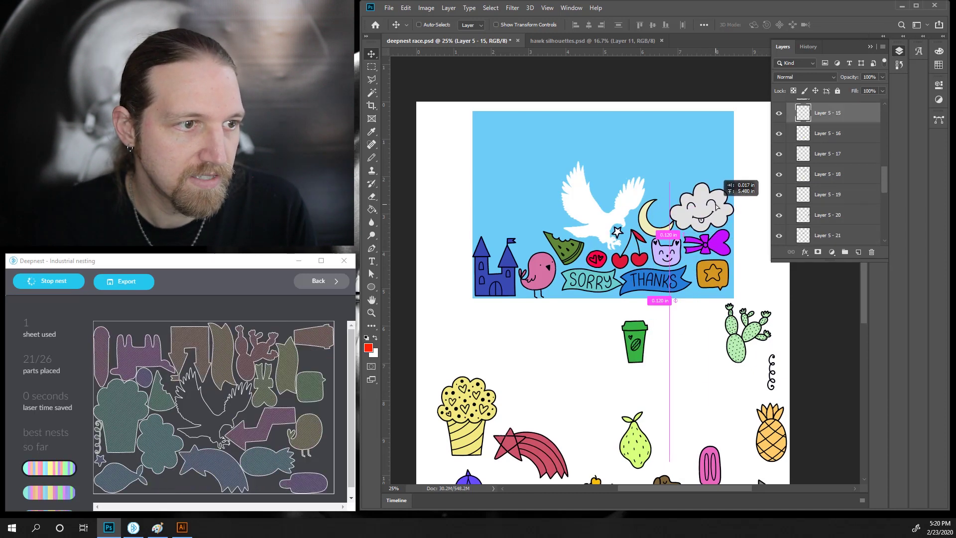
Place the squiggle between the two towers of the castle
{"action": "left_click", "coordinate": [656, 313], "text": "ctrl"}
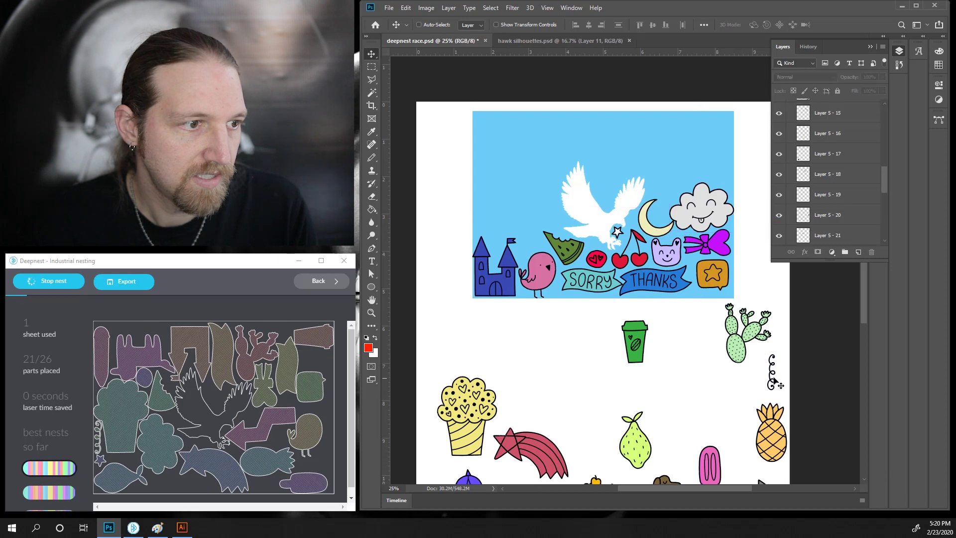
{"action": "left_click", "coordinate": [646, 199]}
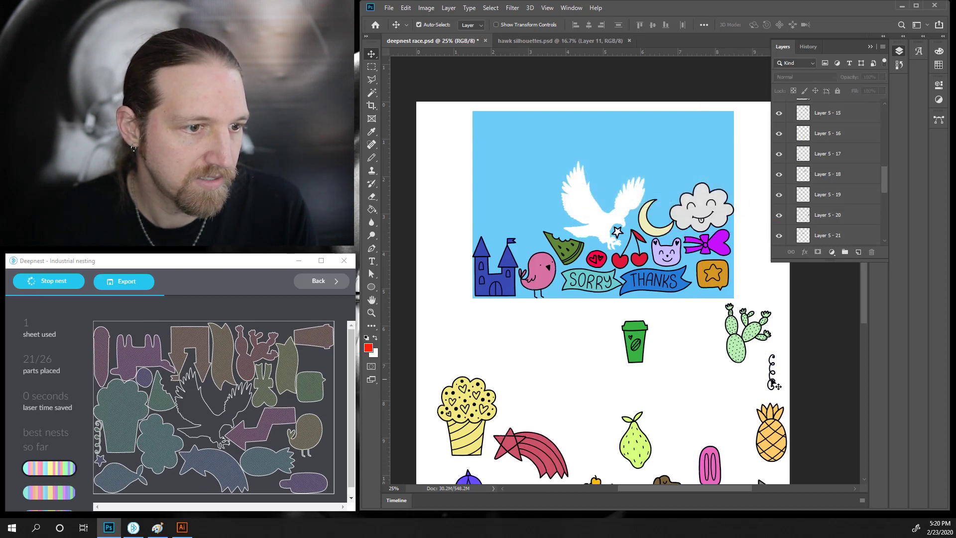
{"action": "left_click_drag", "start_coordinate": [774, 381], "coordinate": [504, 257]}
Move the yellow cone into the sheet's upper-left corner and rotate it to lie on its side
{"action": "left_click_drag", "start_coordinate": [447, 381], "coordinate": [586, 160]}
{"action": "key", "text": "ctrl+t"}
{"action": "mouse_move", "coordinate": [522, 159]}
{"action": "left_mouse_down"}
{"action": "mouse_move", "coordinate": [519, 137]}
{"action": "mouse_move", "coordinate": [514, 143]}
{"action": "left_mouse_up"}
{"action": "key", "text": "Return"}
Place the red shooting star below the cone and rotate it so its head points toward the hawk
{"action": "left_click_drag", "start_coordinate": [548, 438], "coordinate": [533, 186]}
{"action": "key", "text": "ctrl+t"}
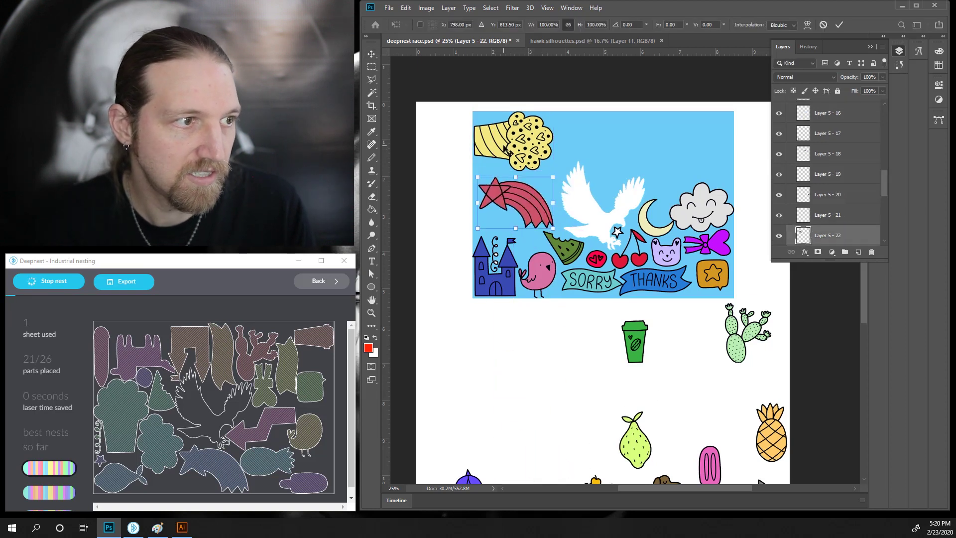
{"action": "left_click_drag", "start_coordinate": [507, 150], "coordinate": [520, 200]}
{"action": "key", "text": "Return"}
Fit the lemon above the castle and tilt the green coffee cup into the gap between the lemon and the watermelon slice
{"action": "left_click_drag", "start_coordinate": [635, 438], "coordinate": [498, 219]}
{"action": "left_click_drag", "start_coordinate": [635, 344], "coordinate": [570, 258]}
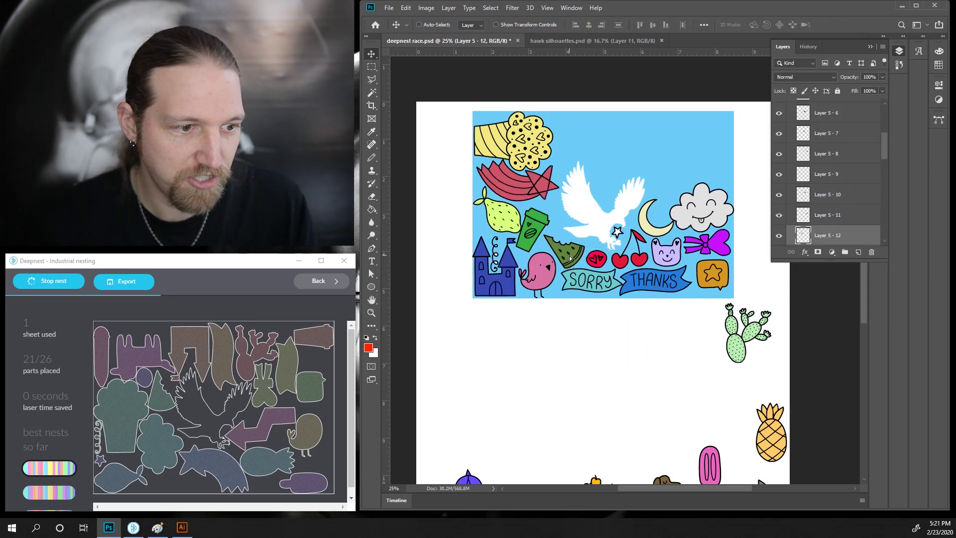
{"action": "left_click", "coordinate": [531, 232], "text": "ctrl"}
{"action": "left_click_drag", "start_coordinate": [538, 237], "coordinate": [536, 236]}
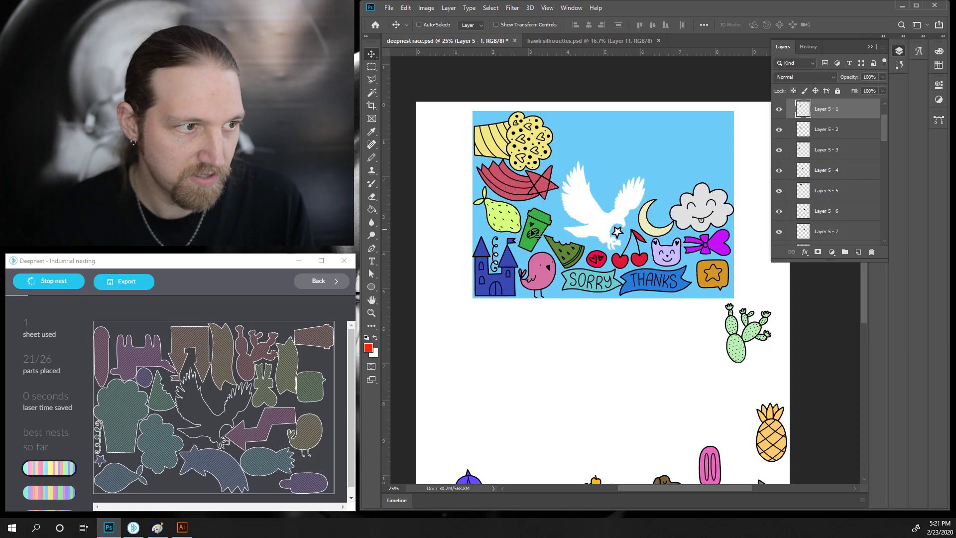
Gather the compass, pencil, orange cake, dog, pink popsicle and road arrow in the empty area just below the blue sheet
{"action": "scroll", "coordinate": [680, 372], "scroll_direction": "down", "scroll_amount": 2}
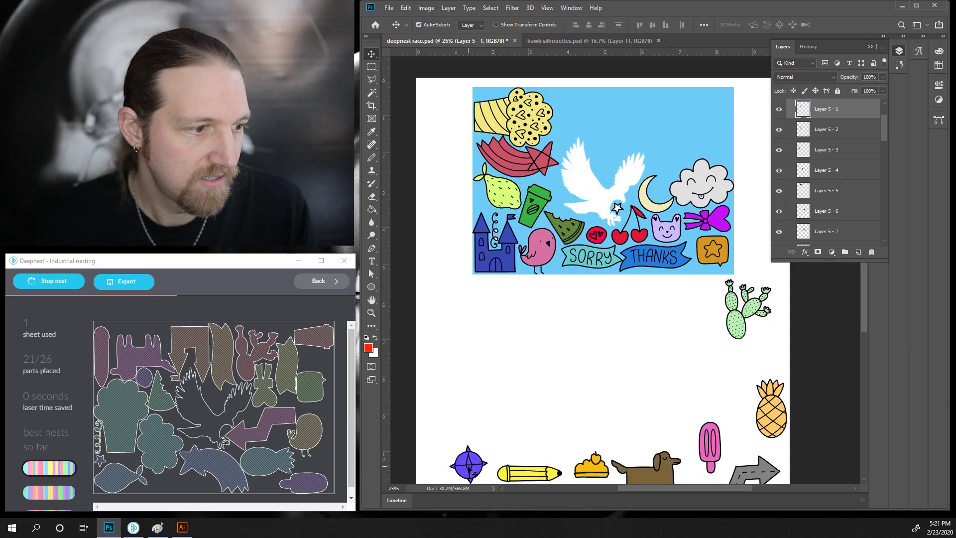
{"action": "left_click_drag", "start_coordinate": [470, 468], "coordinate": [508, 330]}
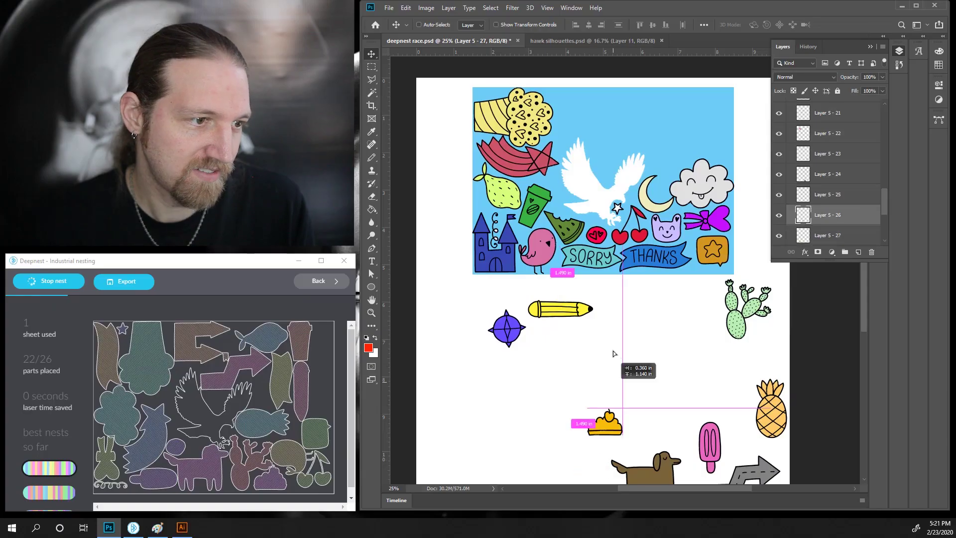
{"action": "left_click_drag", "start_coordinate": [594, 420], "coordinate": [615, 311]}
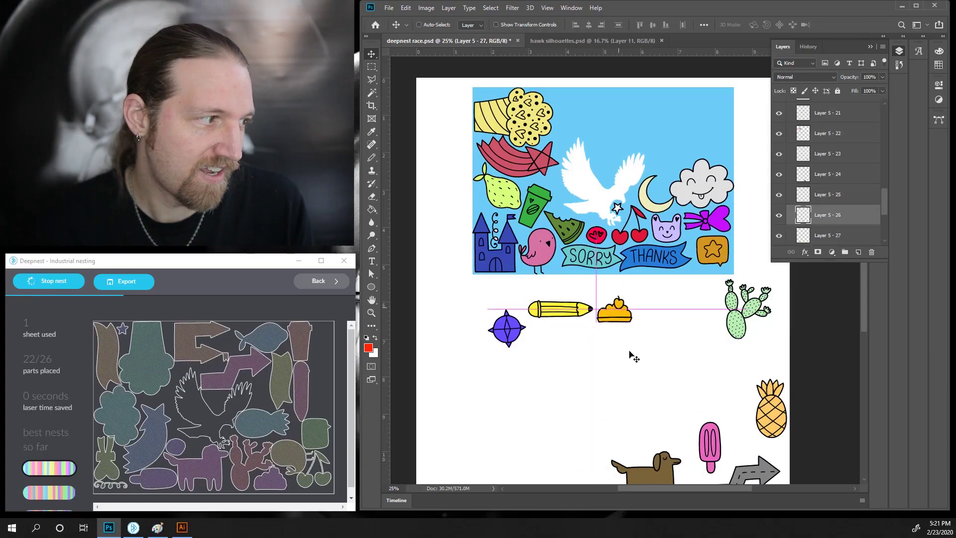
{"action": "left_click", "coordinate": [667, 468]}
{"action": "left_click_drag", "start_coordinate": [667, 468], "coordinate": [682, 336]}
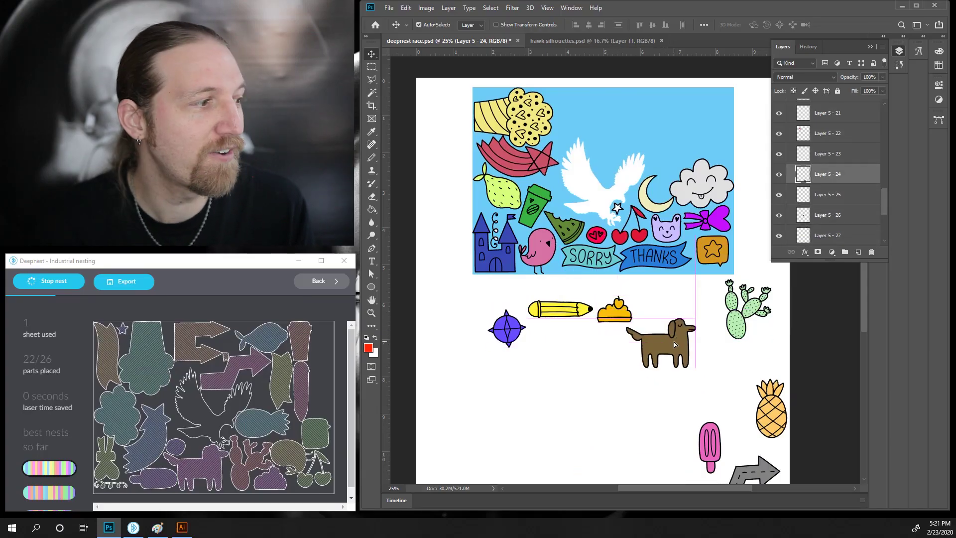
{"action": "left_click_drag", "start_coordinate": [722, 468], "coordinate": [594, 396]}
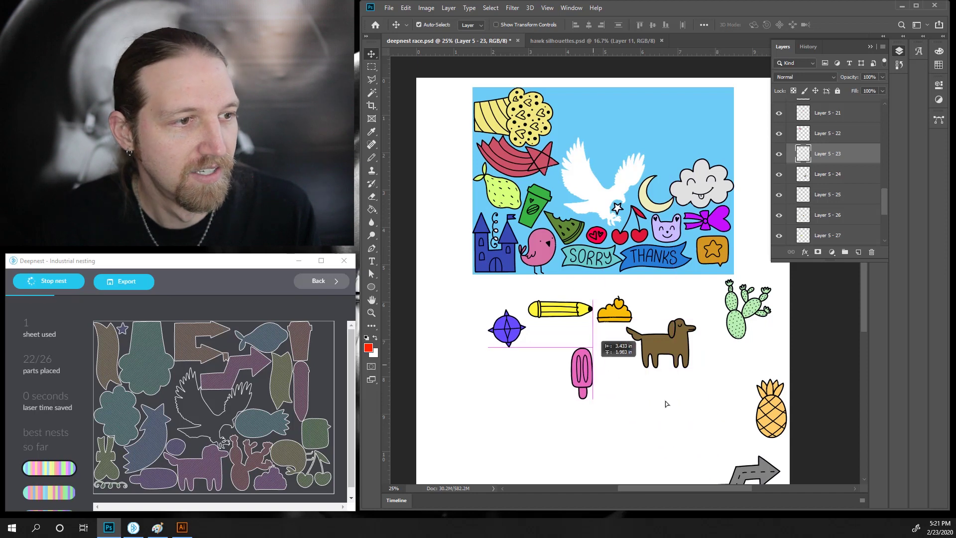
{"action": "left_click_drag", "start_coordinate": [774, 463], "coordinate": [744, 446]}
{"action": "left_click_drag", "start_coordinate": [599, 407], "coordinate": [551, 377]}
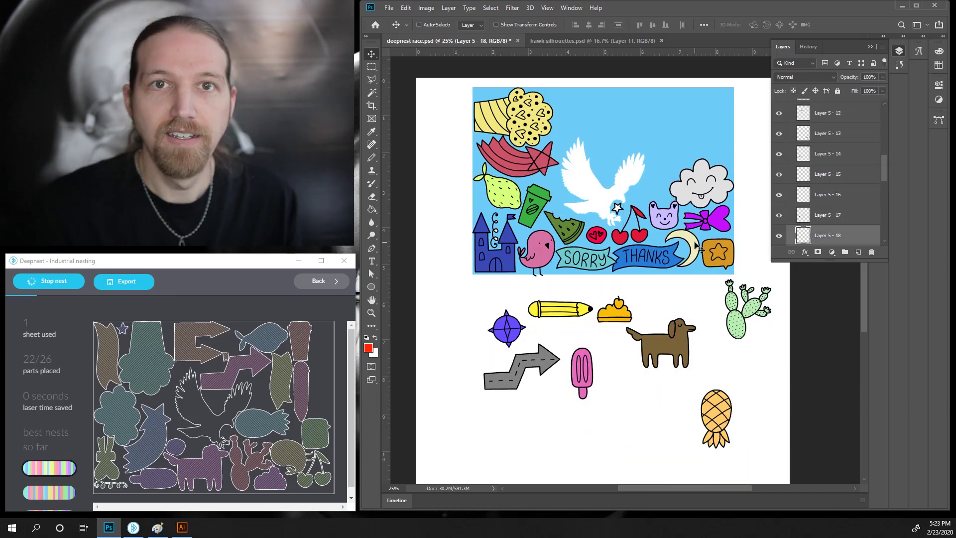
Tuck the moon between the THANKS banner and the star speech bubble, selecting the two banners for adjustment
{"action": "left_click_drag", "start_coordinate": [685, 234], "coordinate": [697, 246]}
{"action": "left_click", "coordinate": [653, 262], "text": "ctrl"}
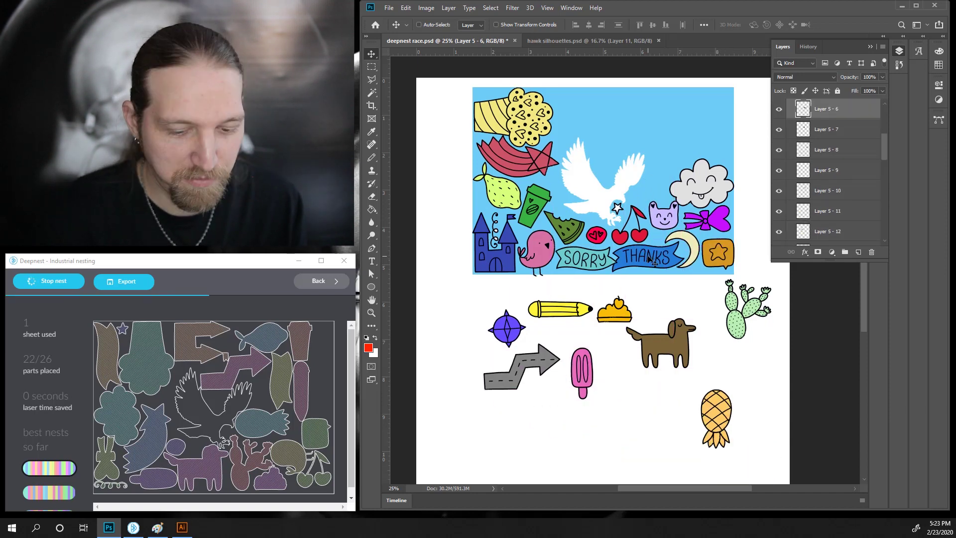
{"action": "left_click", "coordinate": [600, 262], "text": "ctrl"}
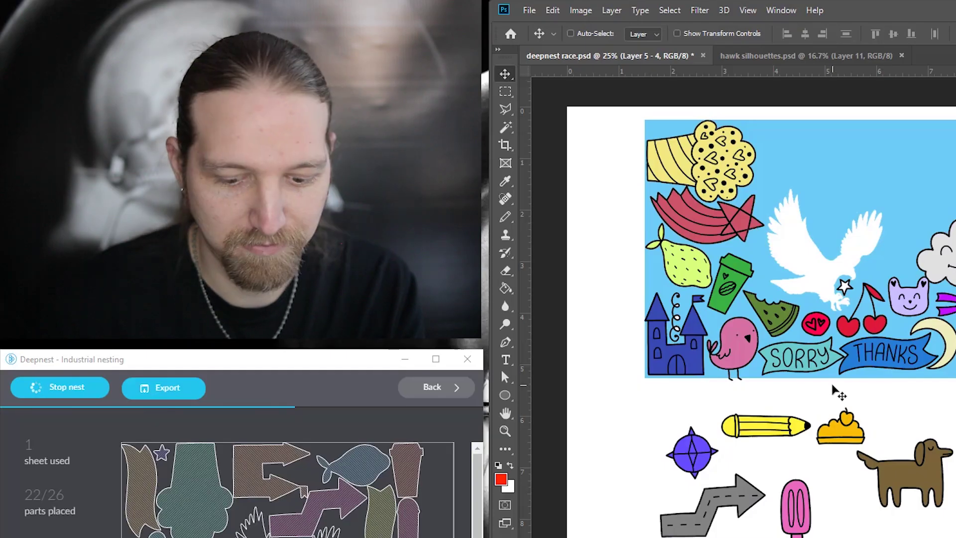
Rotate the orange cake, pencil and pink popsicle and fit them between the yellow cone and the hawk
{"action": "left_click_drag", "start_coordinate": [834, 391], "coordinate": [833, 394]}
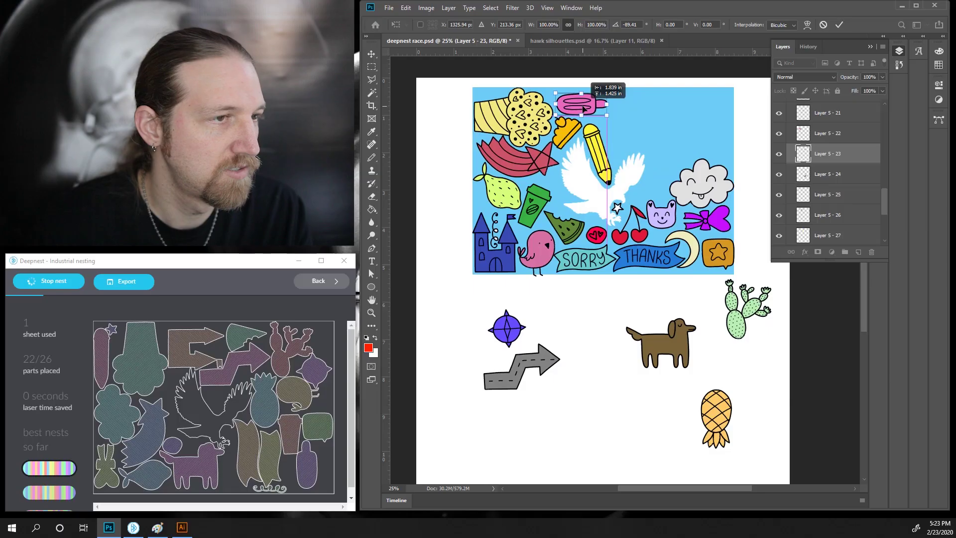
{"action": "key", "text": "Return"}
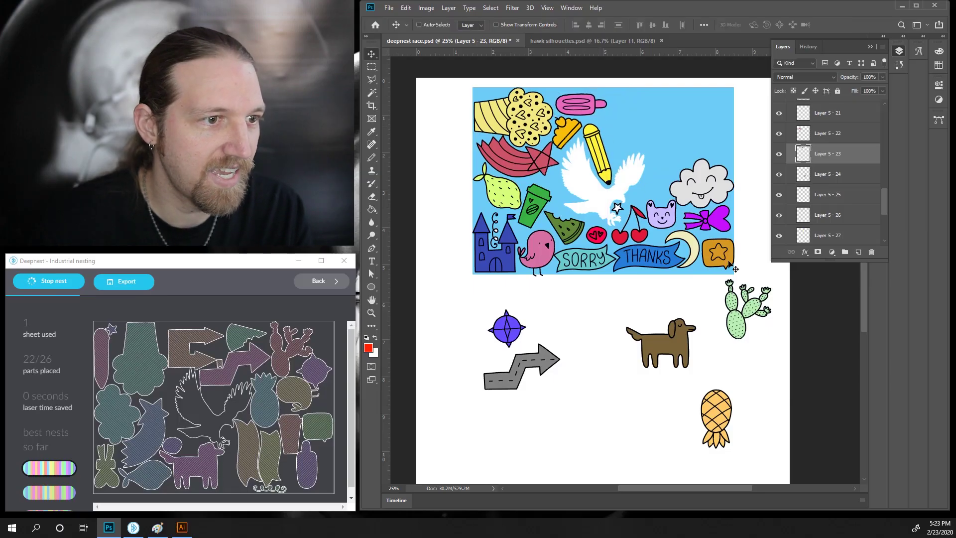
Fit the road arrow beside the hawk's right wing and the upside-down pineapple in the sheet's upper-right corner
{"action": "left_click", "coordinate": [670, 353], "text": "ctrl"}
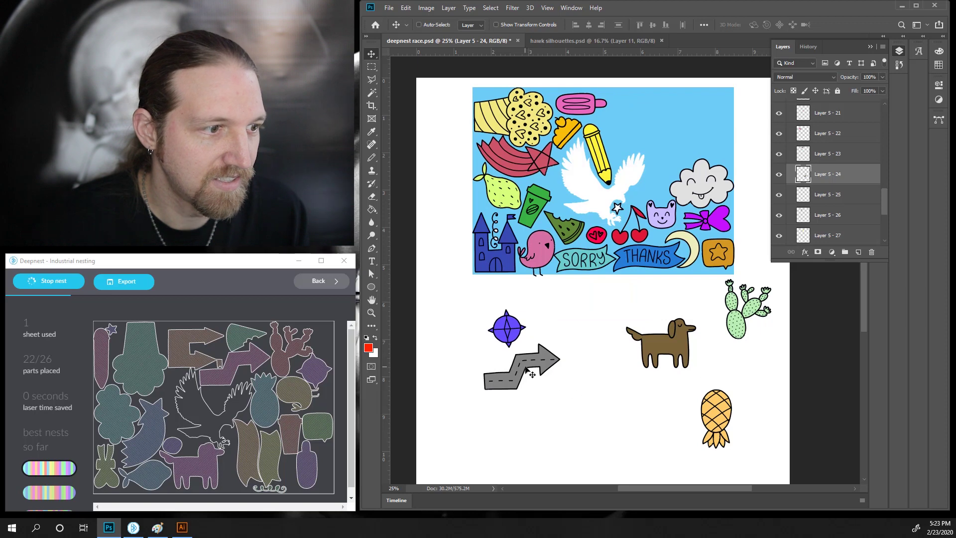
{"action": "left_click_drag", "start_coordinate": [536, 371], "coordinate": [690, 161]}
{"action": "left_click_drag", "start_coordinate": [715, 418], "coordinate": [714, 139]}
Move the dog into the space above the hawk and rotate it slightly counterclockwise
{"action": "left_click_drag", "start_coordinate": [669, 344], "coordinate": [634, 130]}
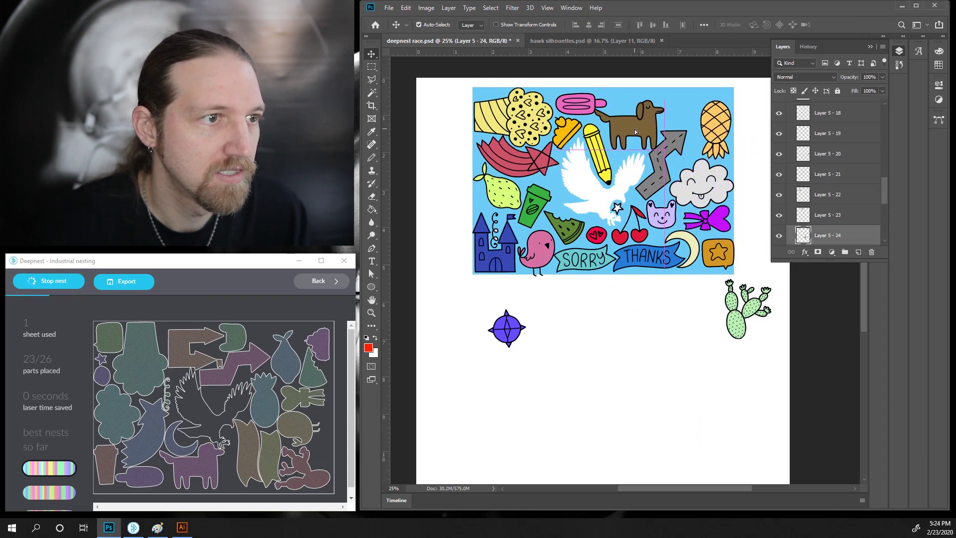
{"action": "key", "text": "ctrl+t"}
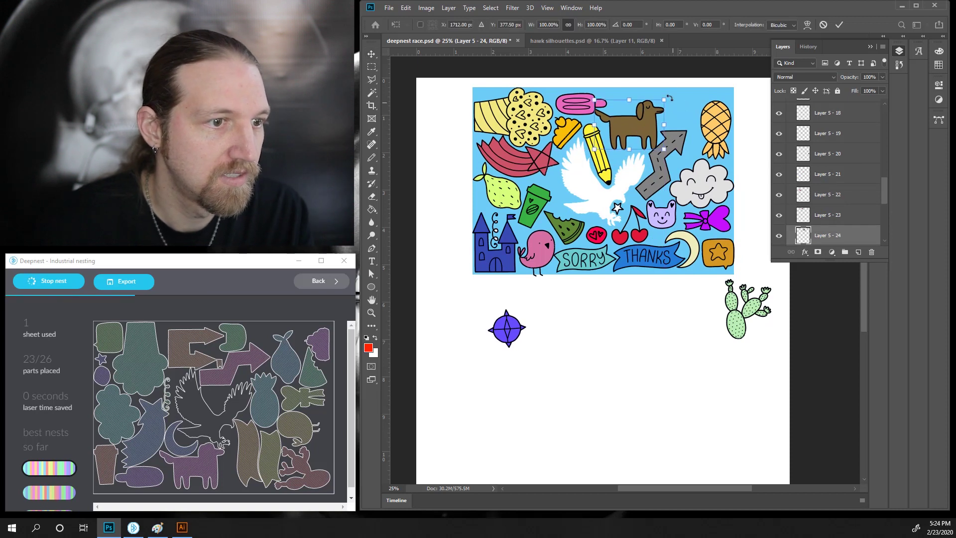
{"action": "left_click_drag", "start_coordinate": [669, 98], "coordinate": [665, 92]}
{"action": "key", "text": "Return"}
Place the purple compass between the dog and the pineapple, and park the cactus just below the castle outside the sheet
{"action": "left_click_drag", "start_coordinate": [506, 329], "coordinate": [677, 109]}
{"action": "left_click_drag", "start_coordinate": [737, 327], "coordinate": [489, 343]}
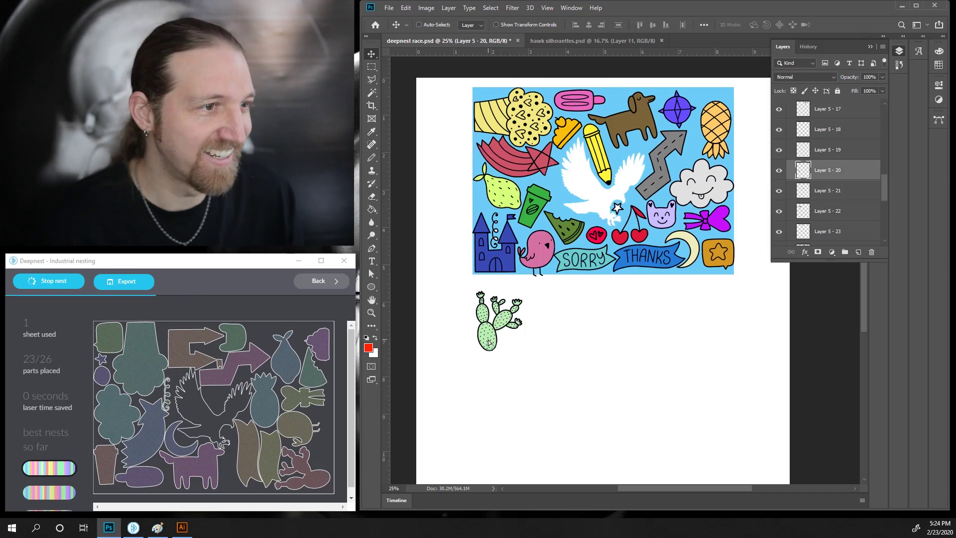
{"action": "scroll", "coordinate": [657, 393], "scroll_direction": "down", "scroll_amount": 2}
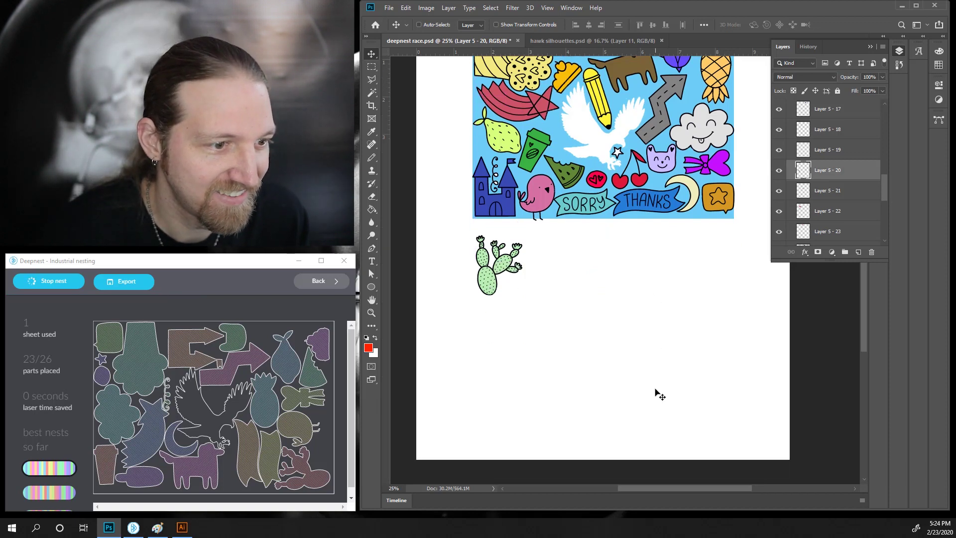
{"action": "scroll", "coordinate": [656, 392], "scroll_direction": "up", "scroll_amount": 4}
{"action": "left_click", "coordinate": [710, 271], "text": "ctrl"}
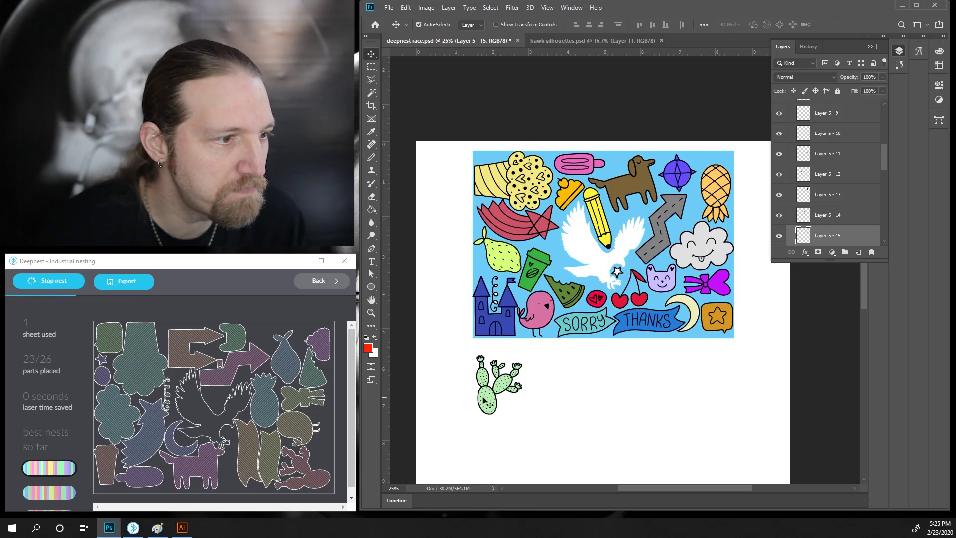
Move the cactus into the coffee cup's spot beside the lemon, and shift the cup up over the dog
{"action": "left_click_drag", "start_coordinate": [487, 408], "coordinate": [528, 288]}
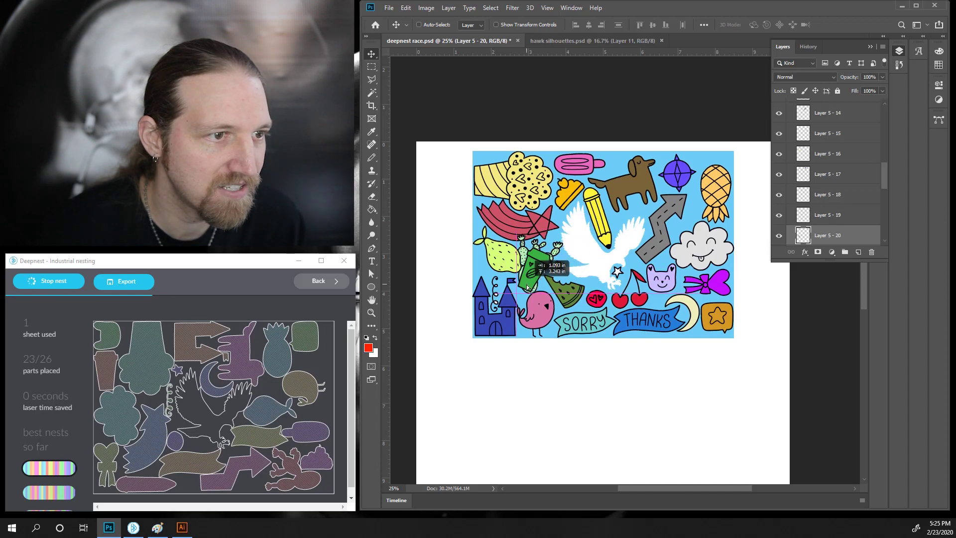
{"action": "key", "text": "ctrl+z"}
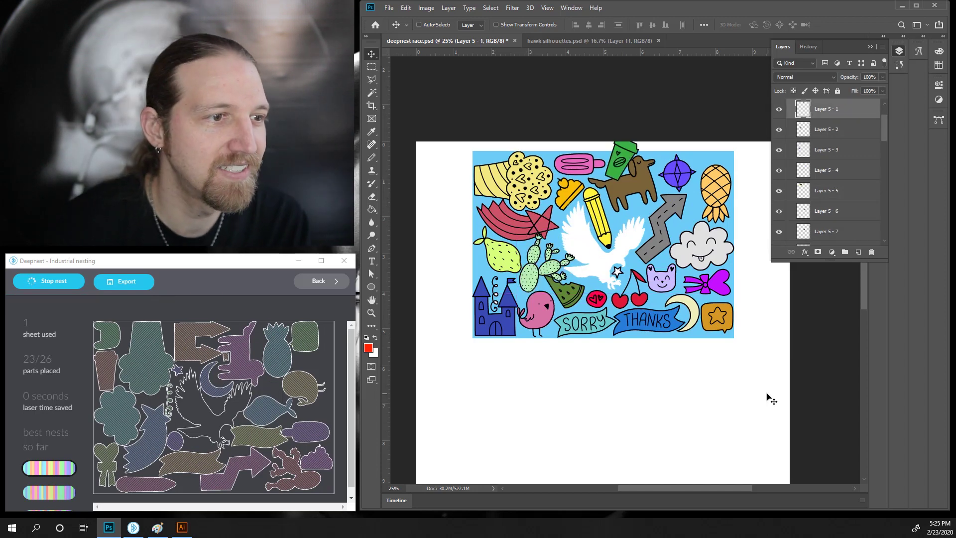